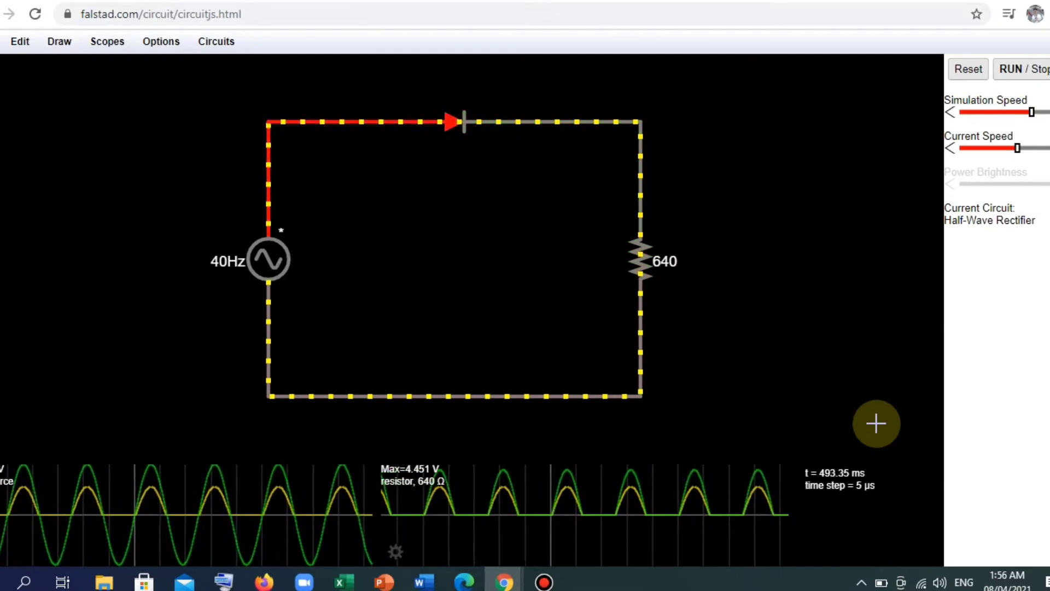
Step: Load the Full-Wave Rectifier example from the Circuits > Diodes menu
click(225, 47)
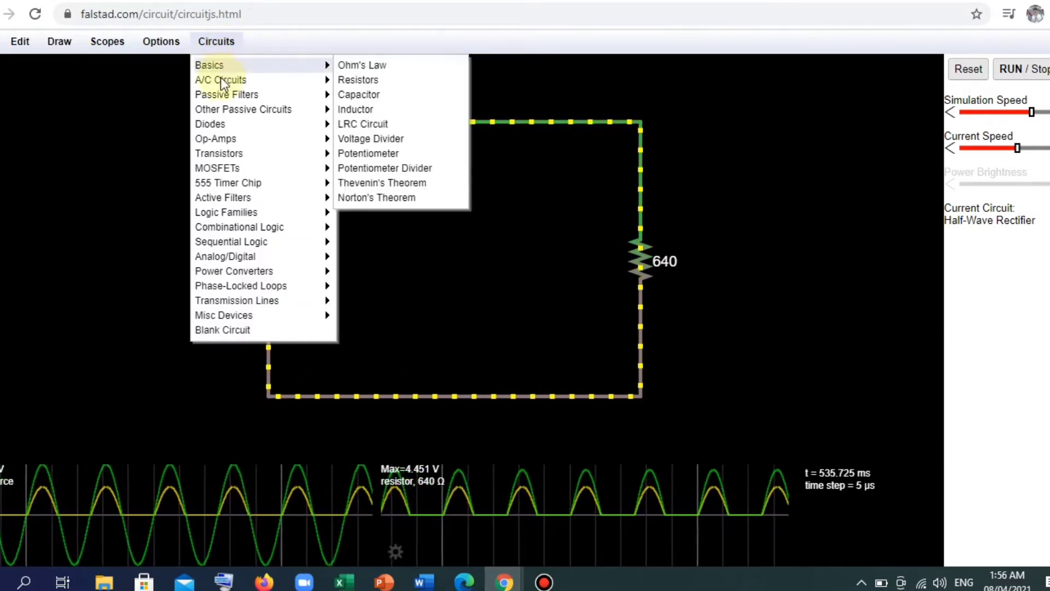
mouse_move(214, 126)
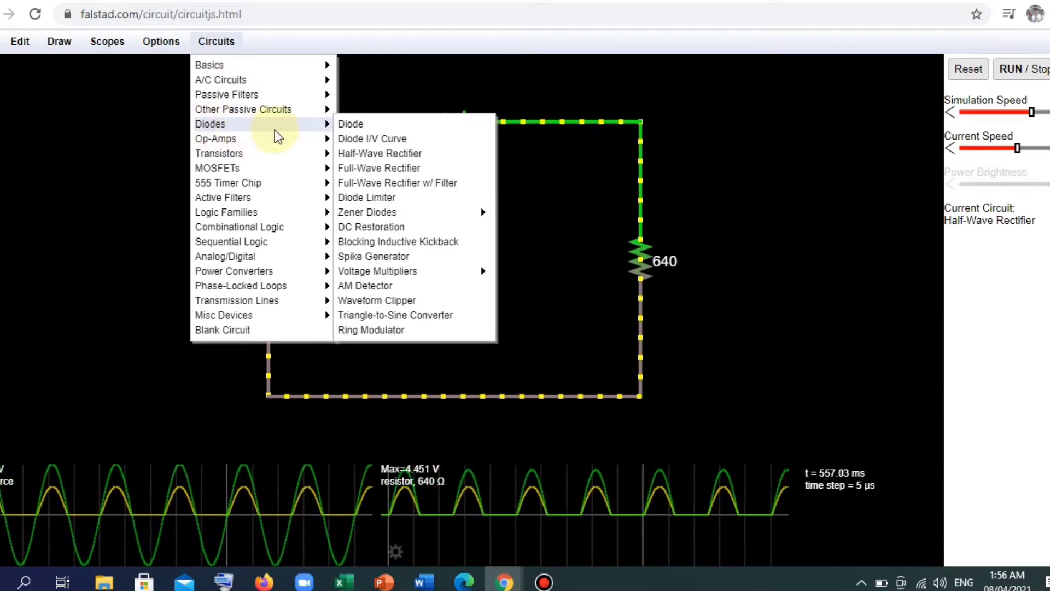
click(375, 164)
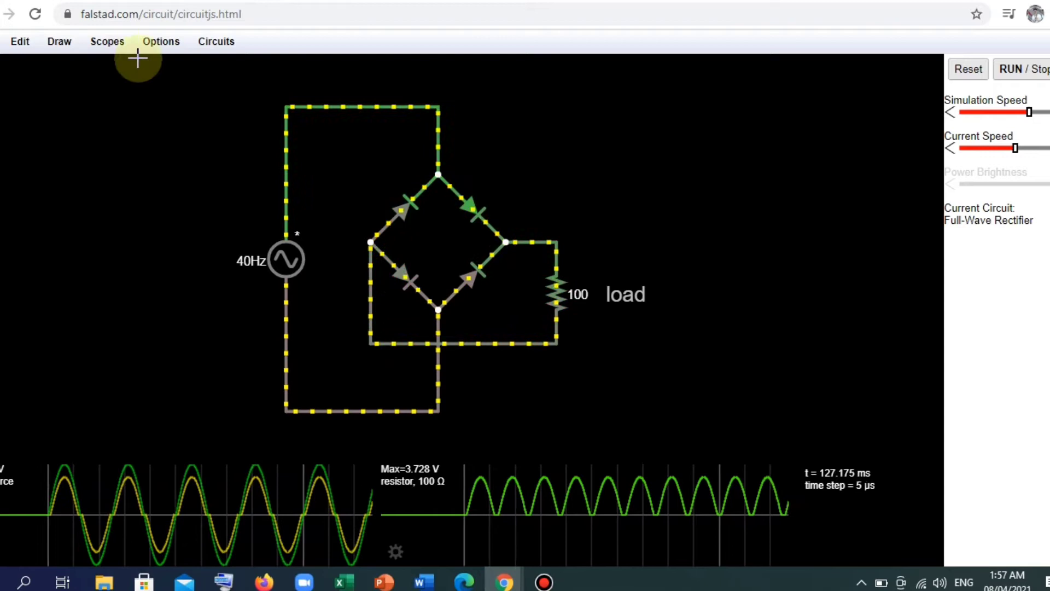
Step: Switch to a blank circuit and drag out a vertical 40Hz A/C voltage source on the left
click(217, 47)
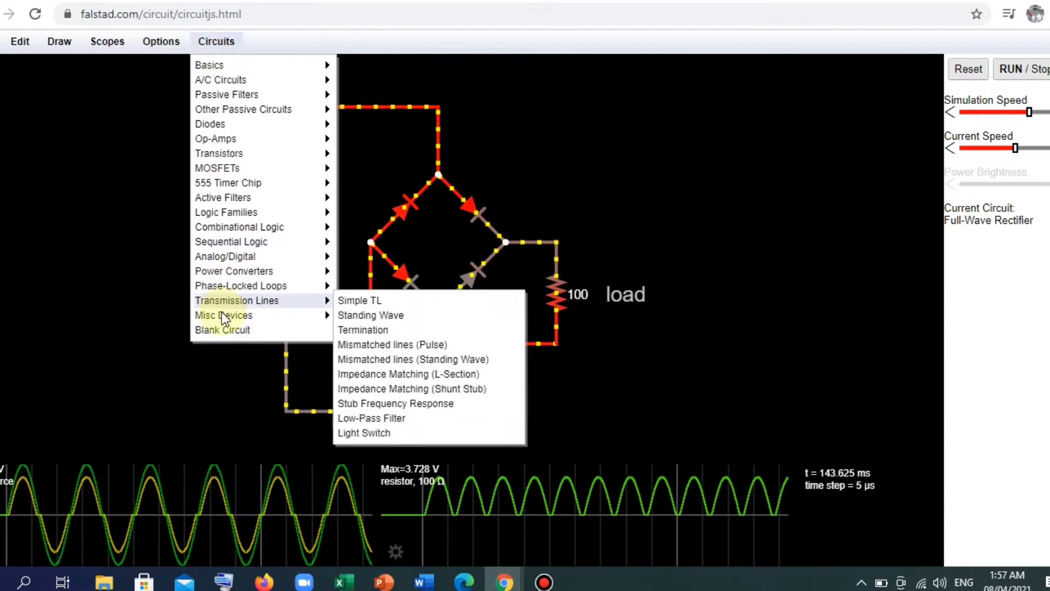
click(211, 330)
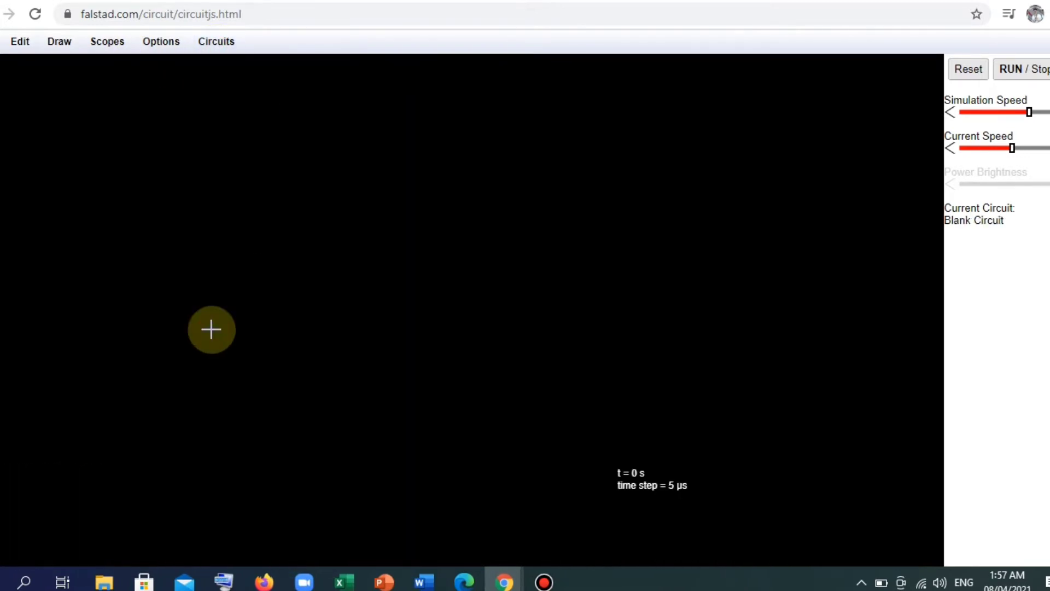
click(60, 42)
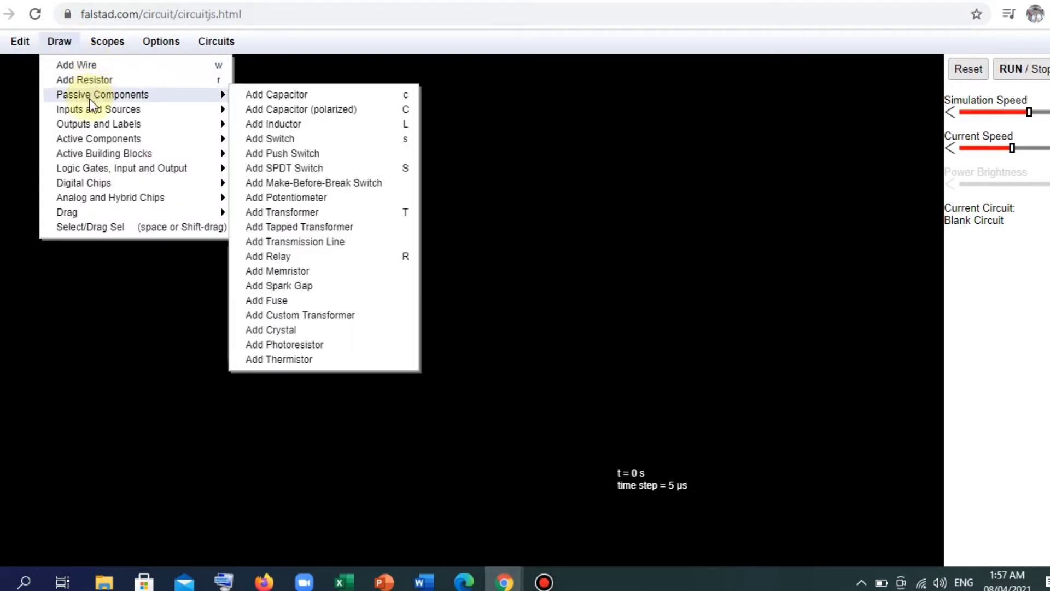
mouse_move(86, 107)
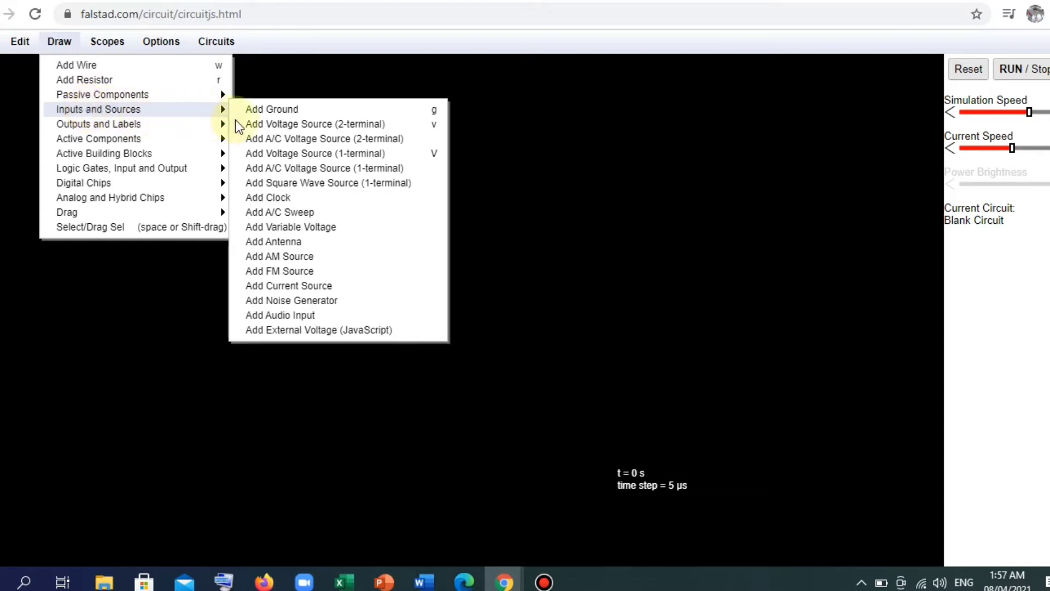
click(284, 140)
drag(169, 176, 176, 432)
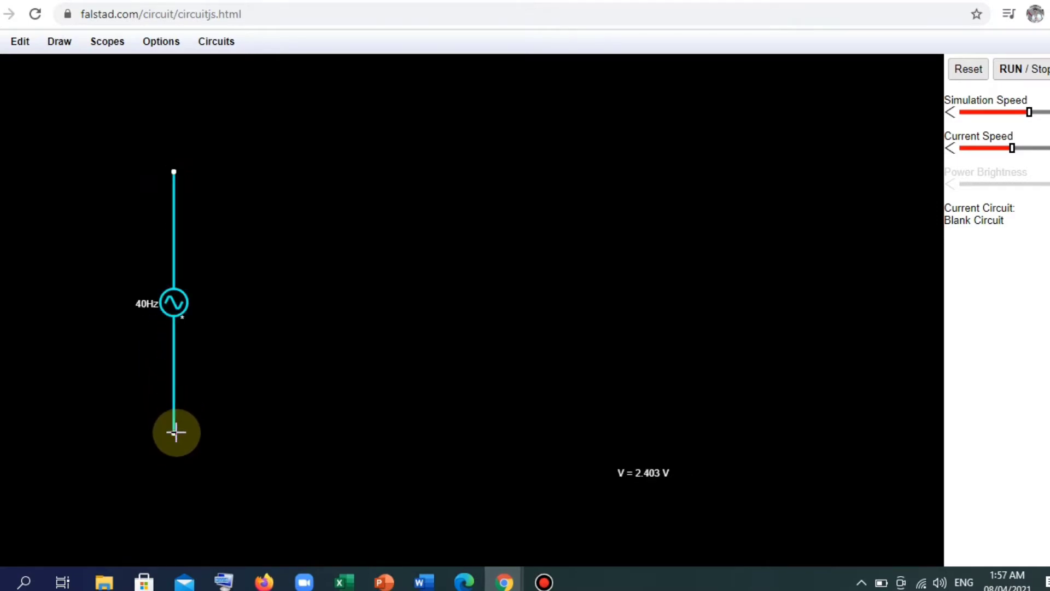
Step: Draw wires right from both source terminals, bending them toward each other with a gap between
click(59, 45)
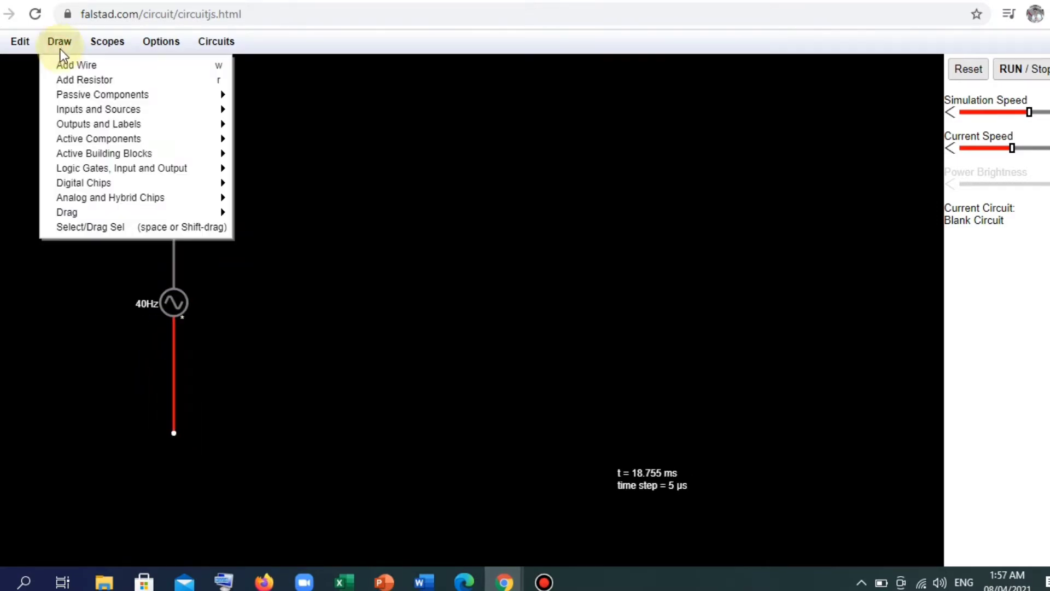
click(65, 64)
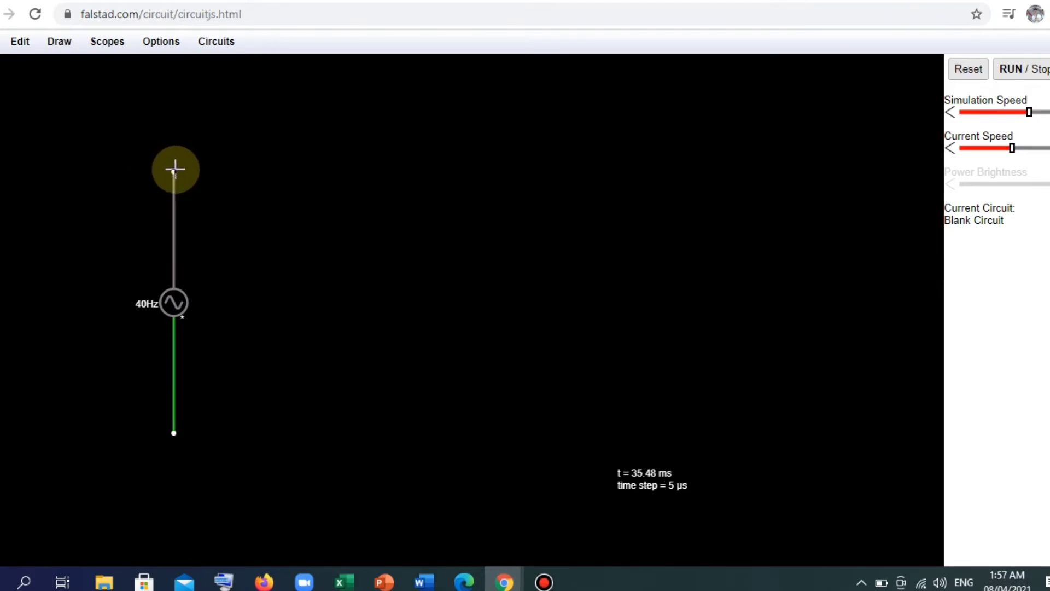
drag(174, 172, 338, 172)
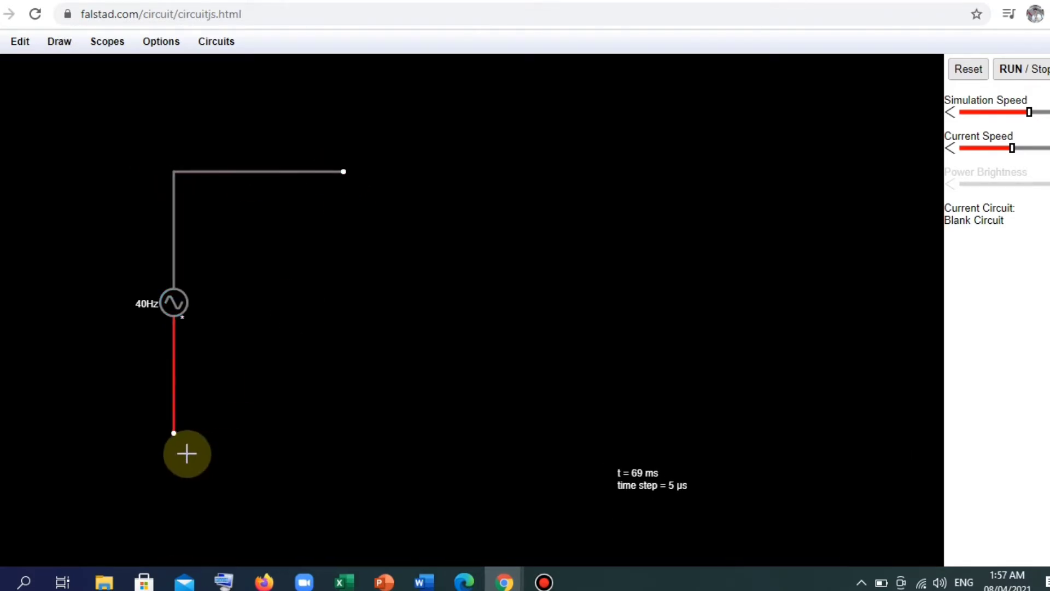
drag(174, 435, 345, 434)
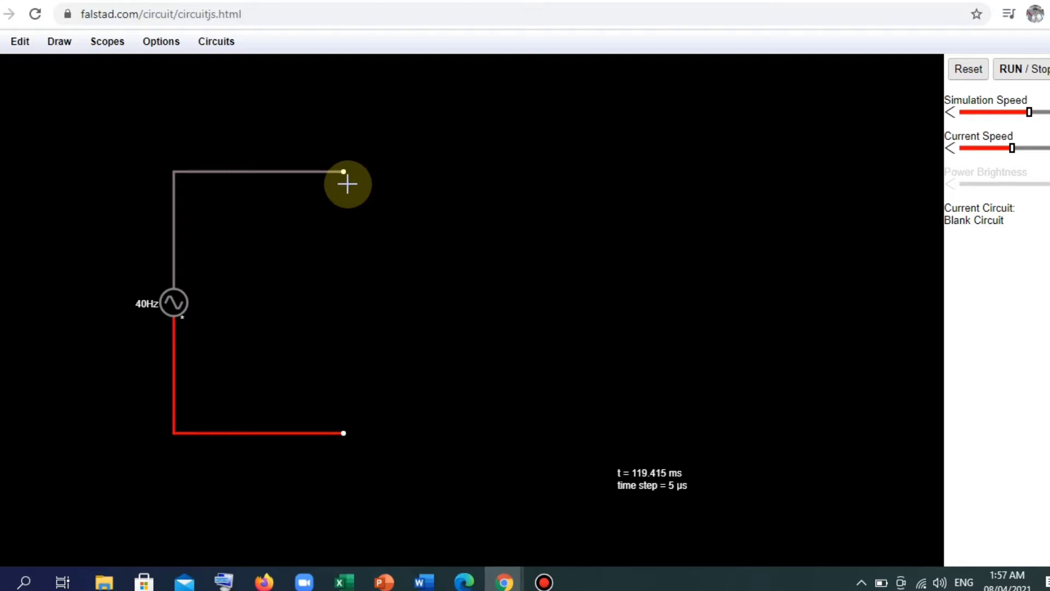
drag(344, 172, 343, 237)
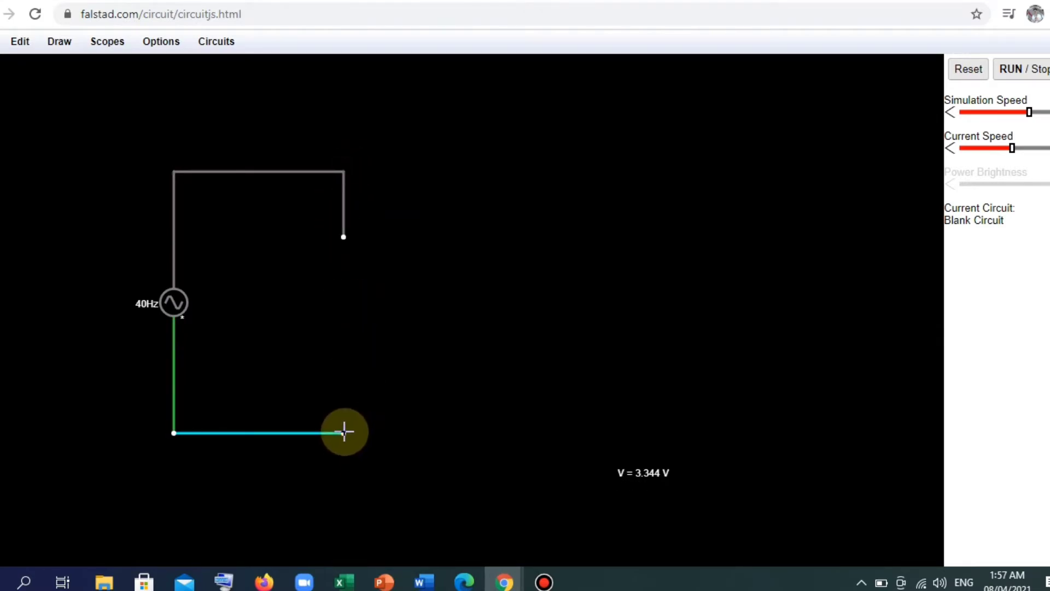
drag(344, 432, 343, 342)
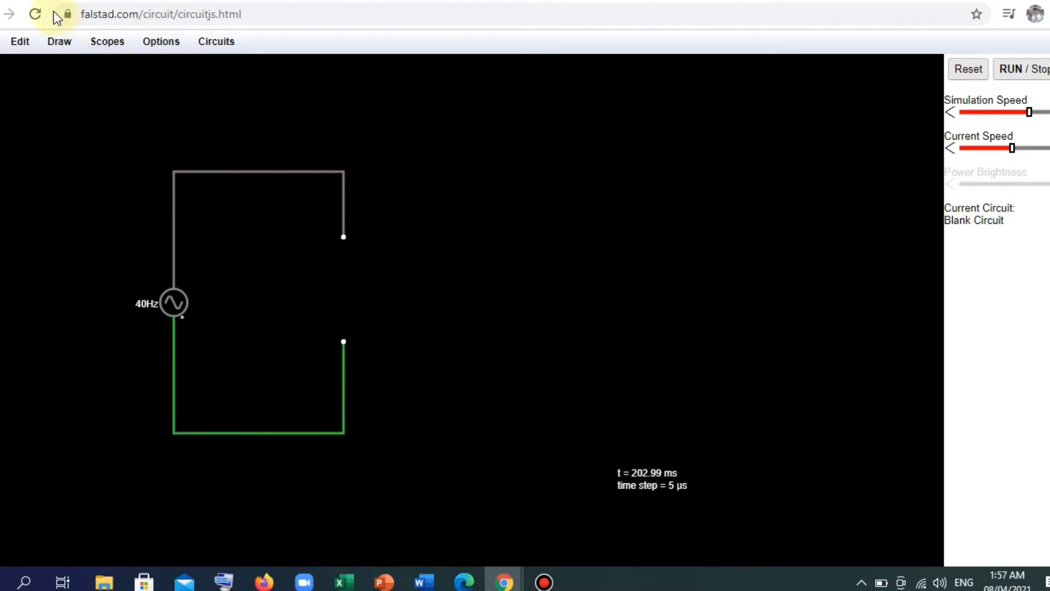
Step: Place four diodes in a diamond between the top and bottom wire ends to form the bridge
click(55, 41)
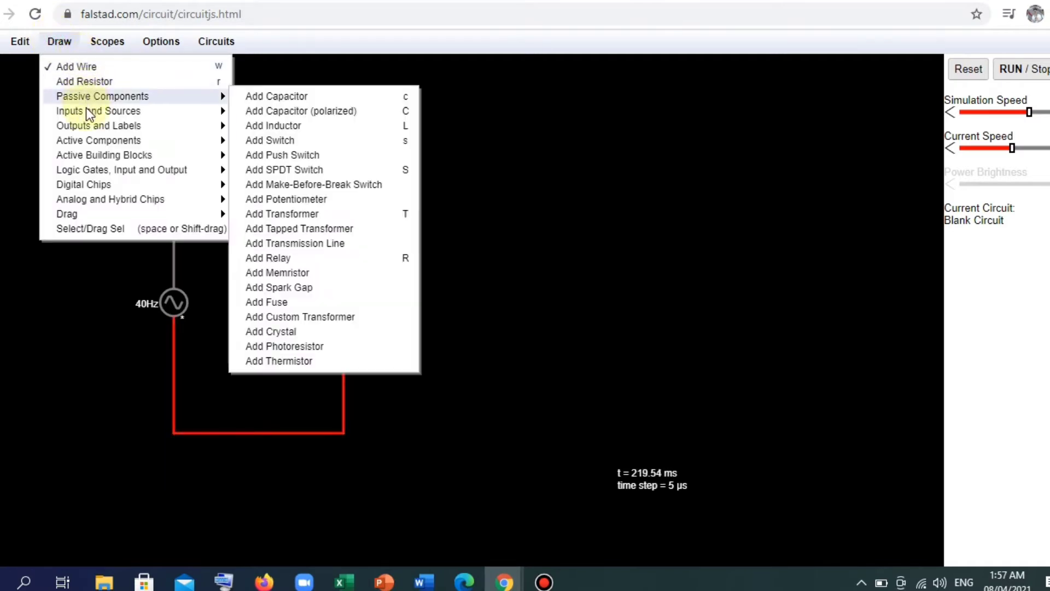
mouse_move(88, 126)
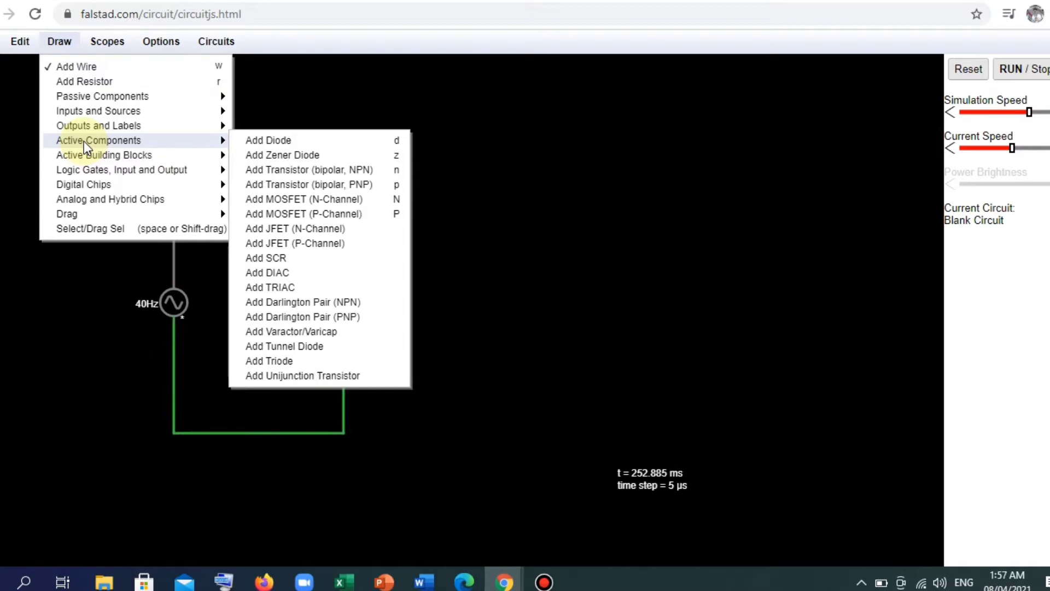
click(249, 141)
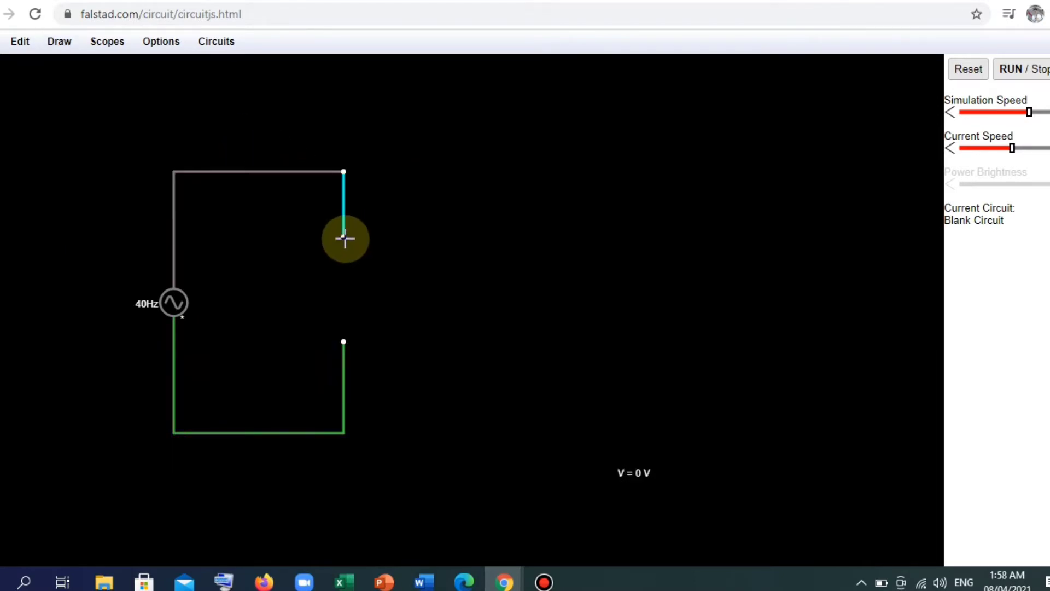
drag(345, 239, 401, 289)
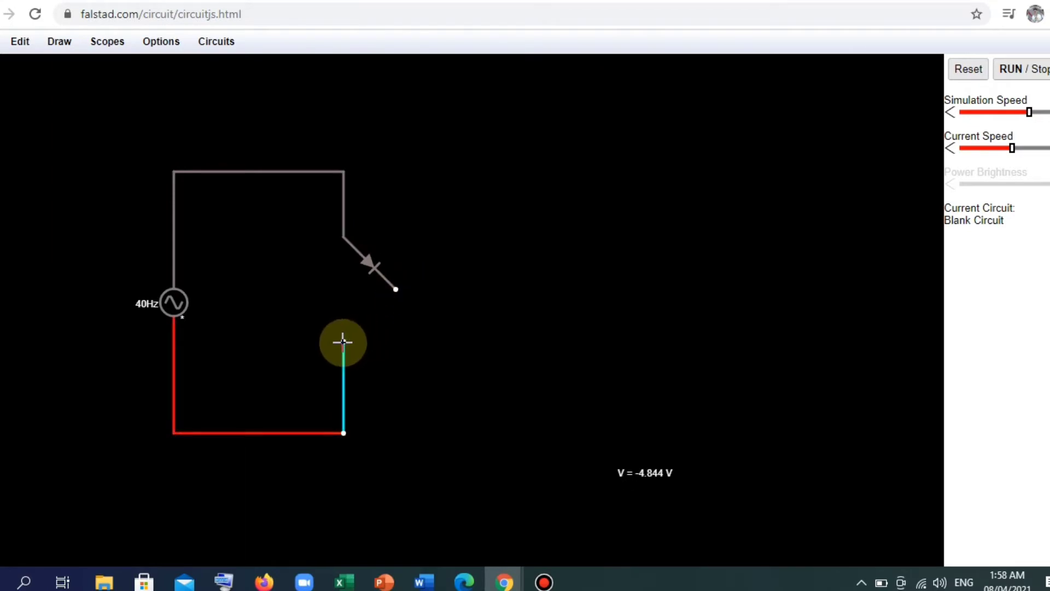
drag(343, 342, 396, 291)
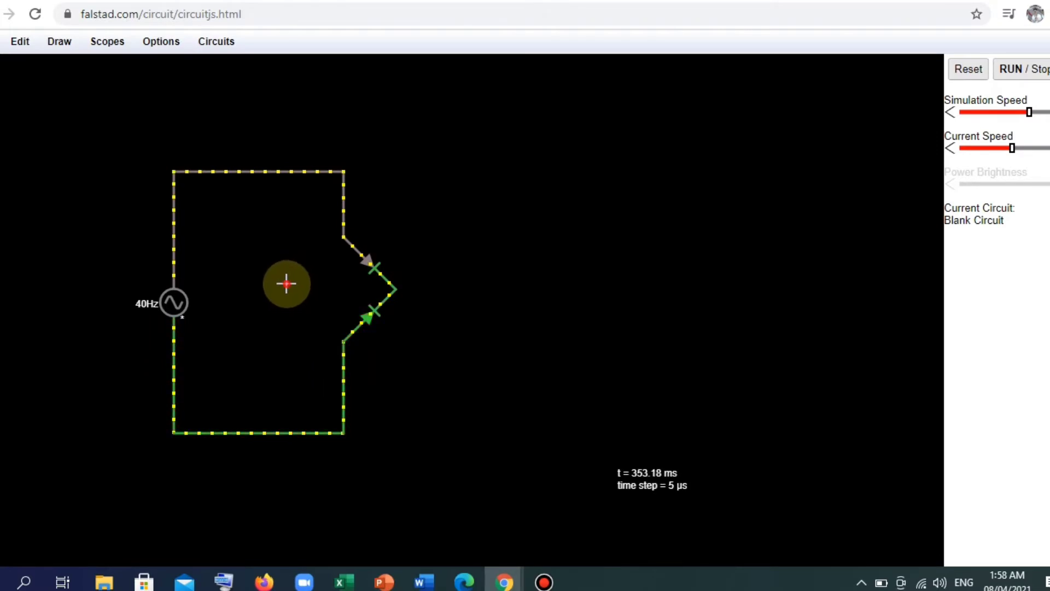
drag(286, 283, 343, 236)
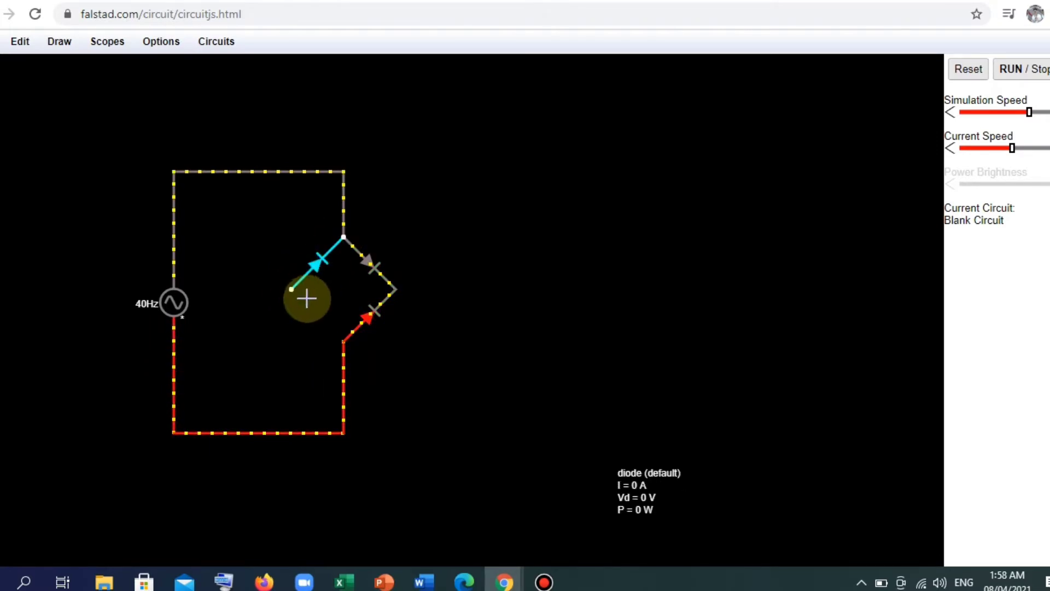
drag(291, 289, 340, 344)
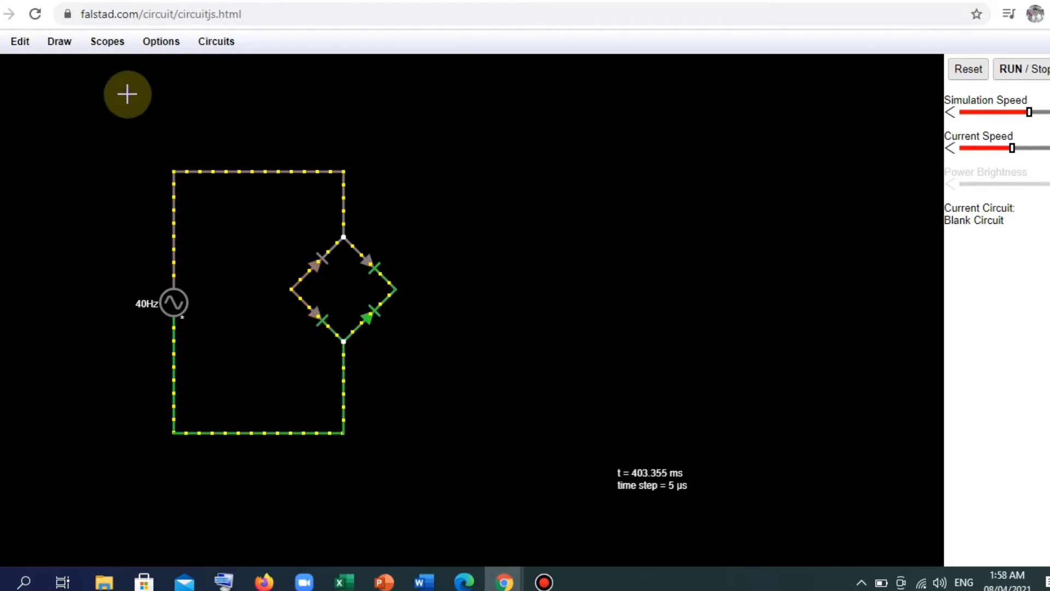
Step: Run a wire right from the bridge's right node and drag a load resistor down to the other output wire
click(57, 47)
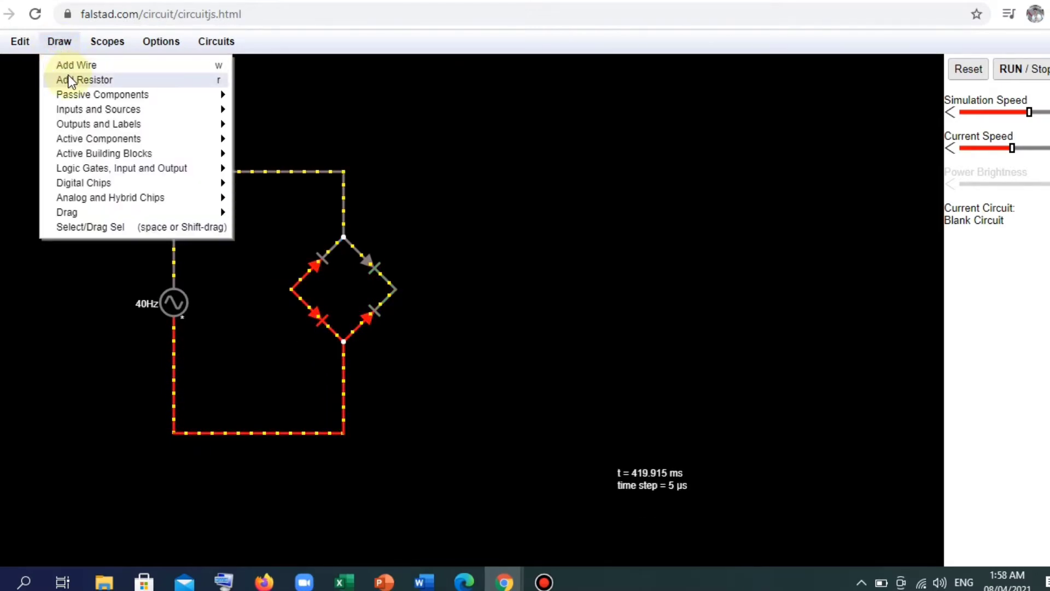
click(68, 65)
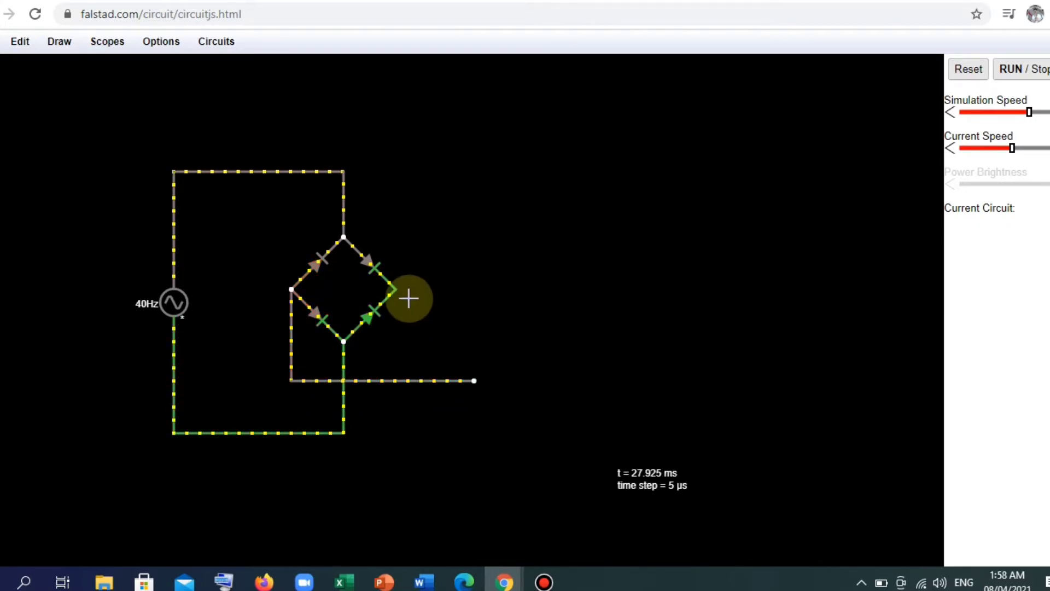
drag(395, 289, 474, 290)
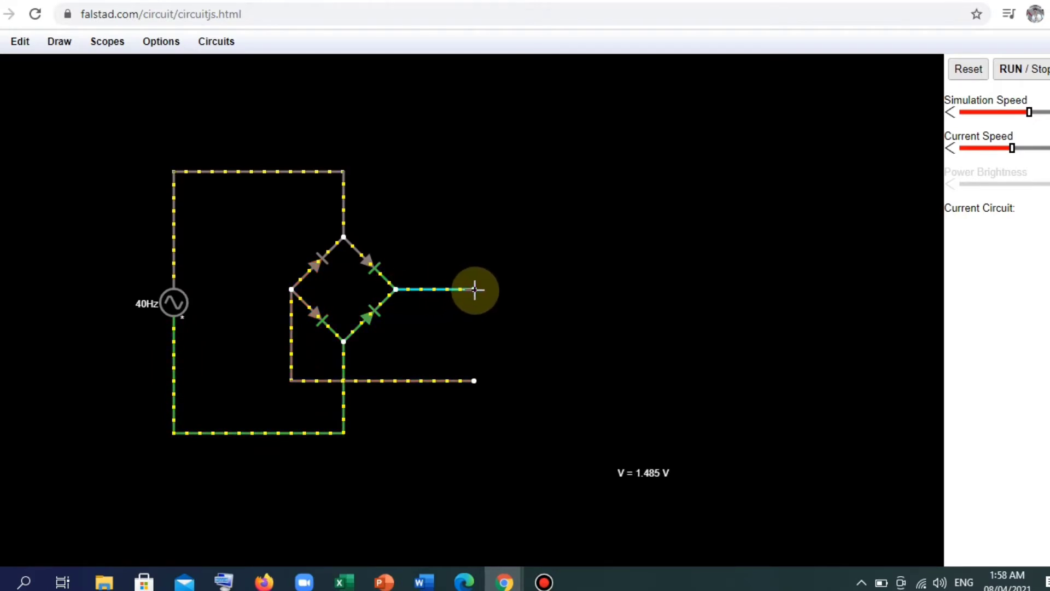
click(74, 44)
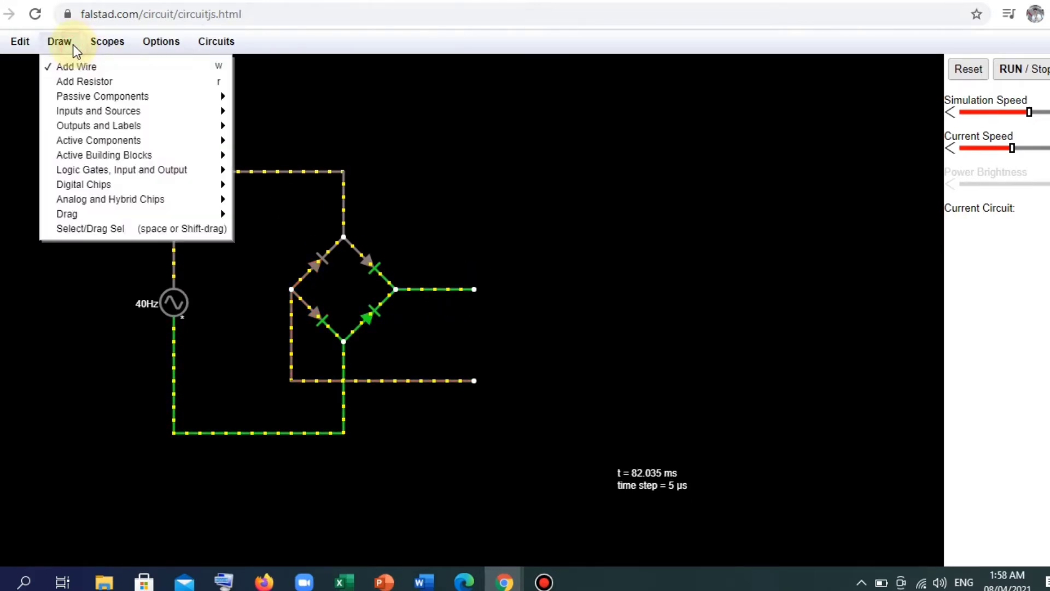
click(82, 82)
drag(475, 288, 477, 375)
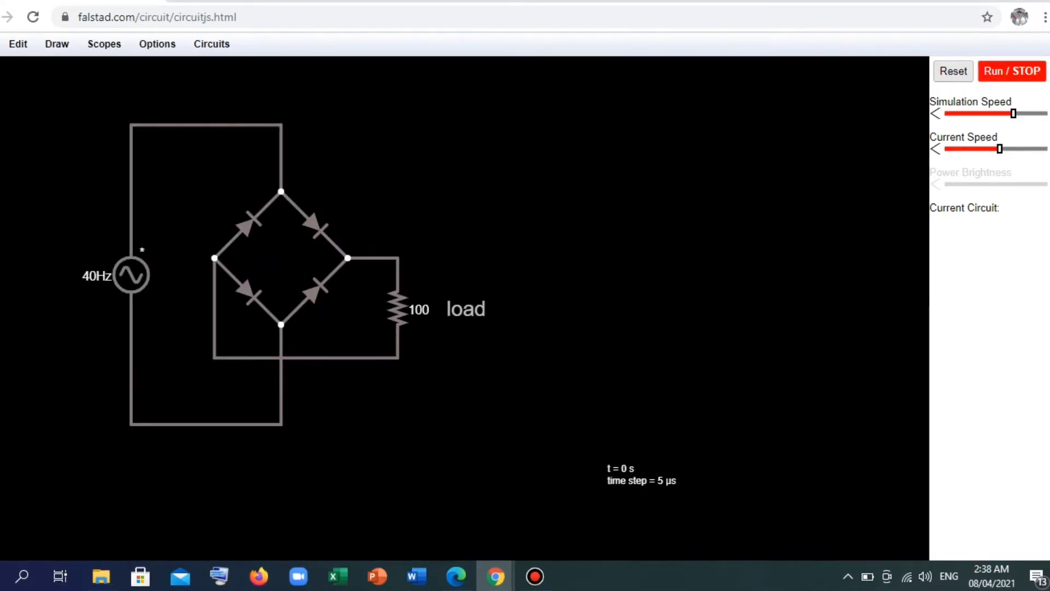
Step: Toggle Run/STOP until the simulation runs again with current flowing through the bridge
click(1023, 74)
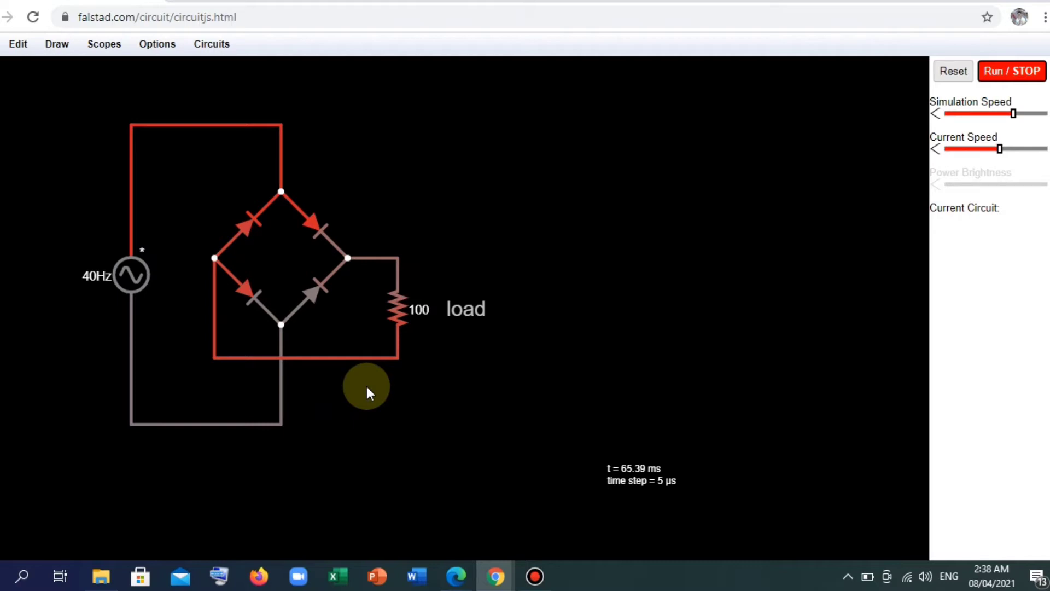
click(1013, 77)
click(1013, 77)
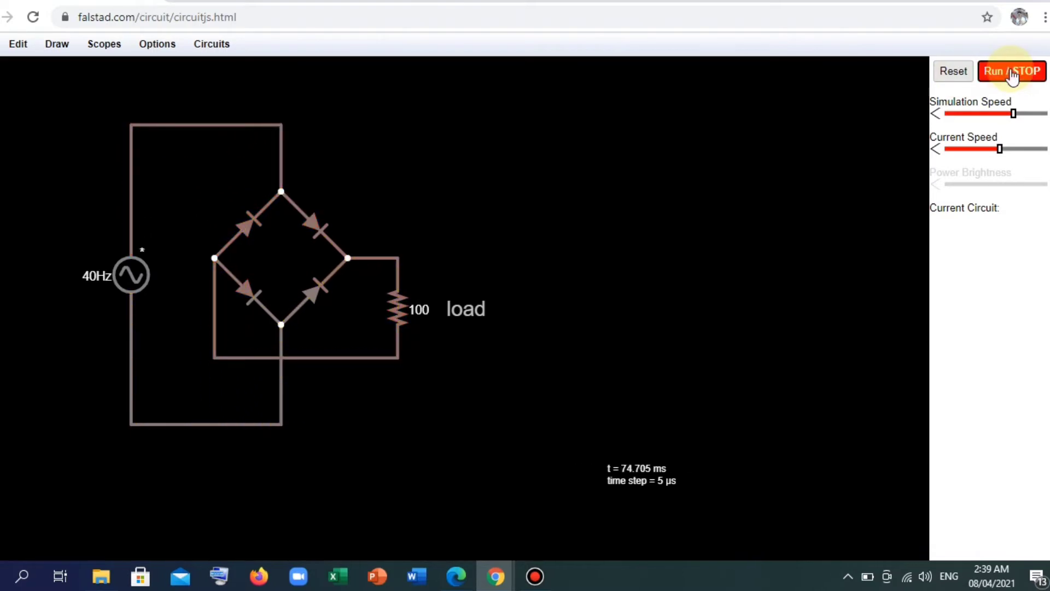
click(1013, 77)
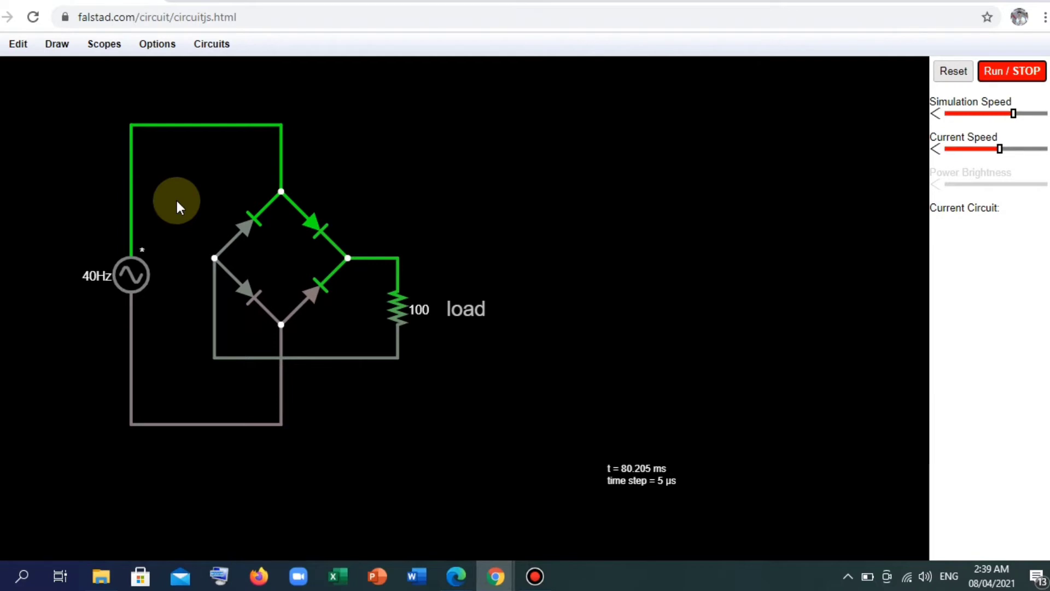
click(995, 74)
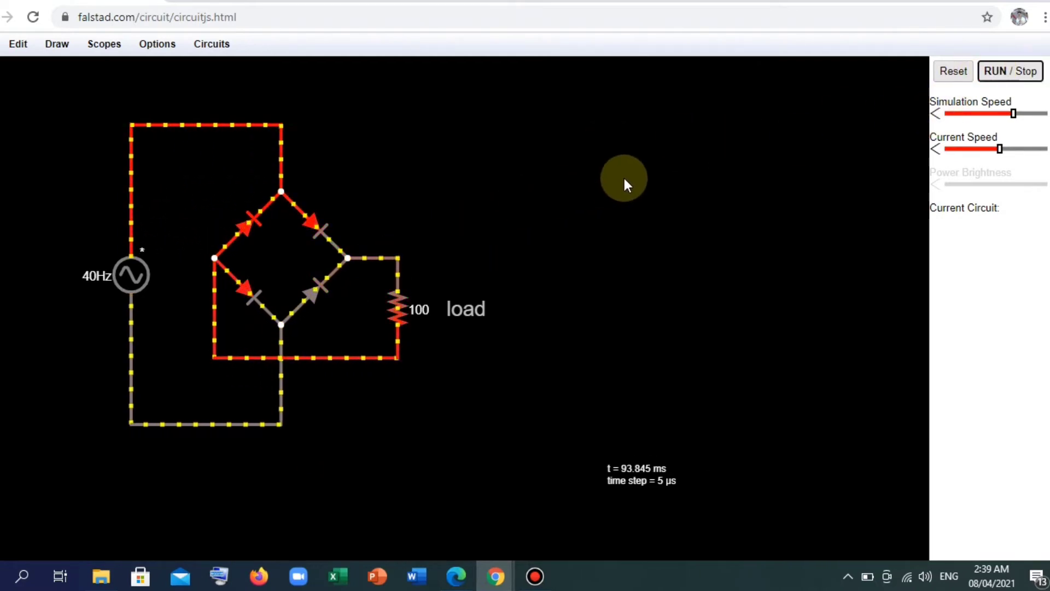
Step: Edit the AC source to Max Voltage 220 and Frequency 60 Hz
right_click(135, 285)
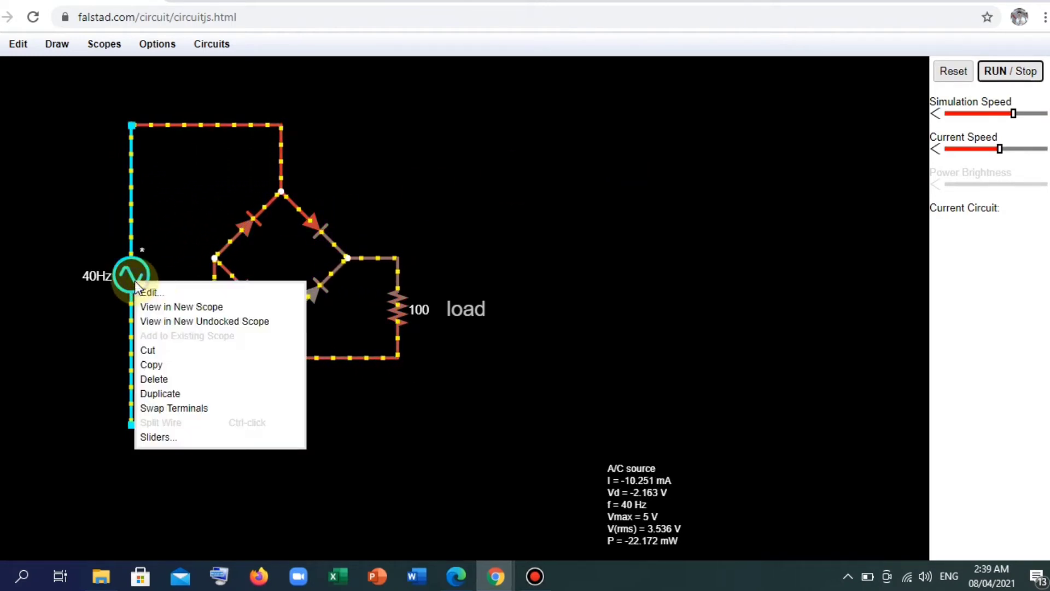
click(171, 291)
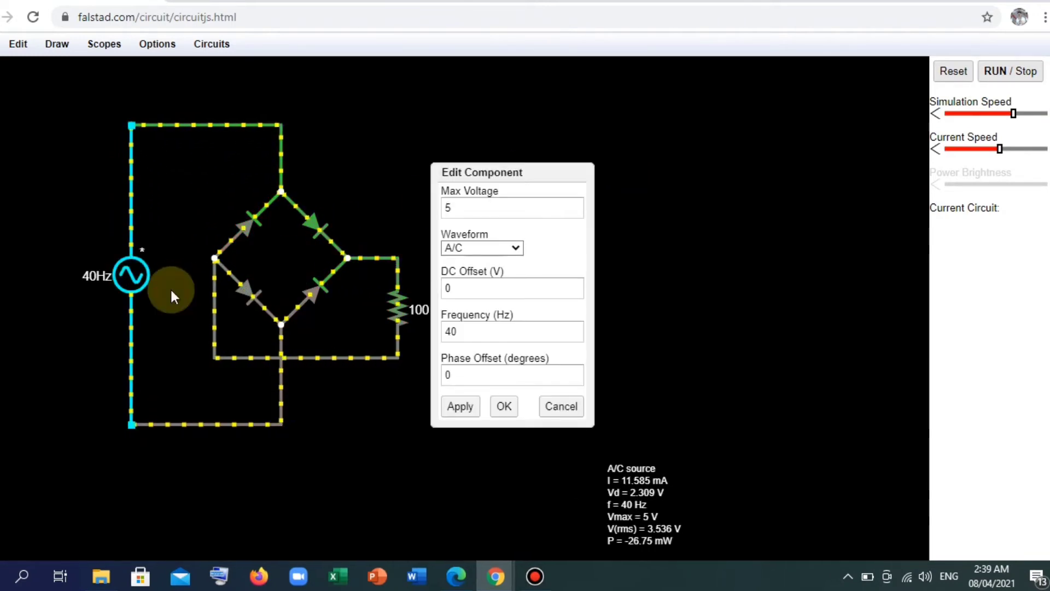
double_click(461, 207)
text(22)
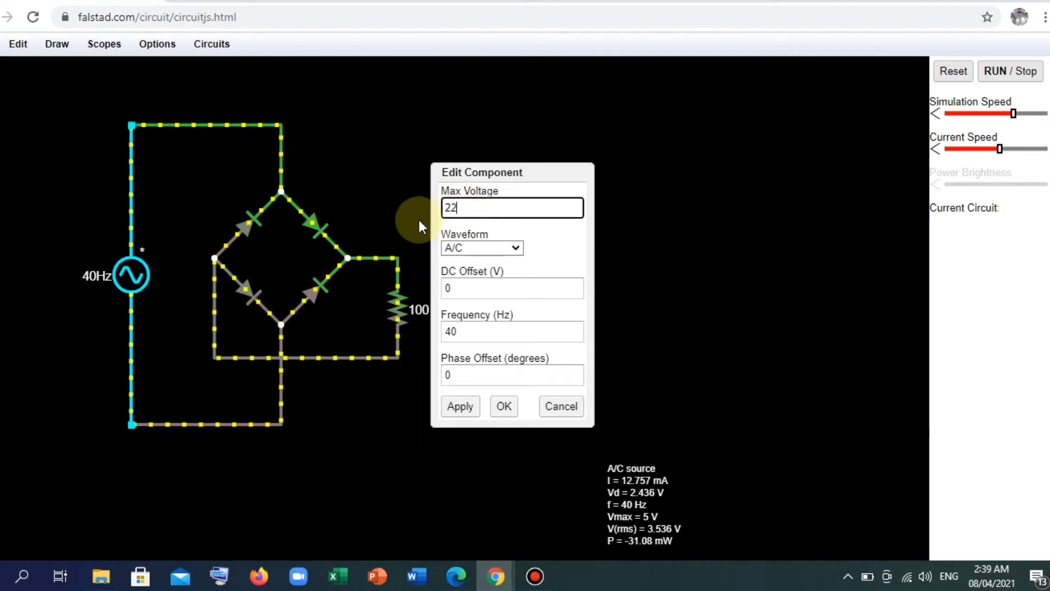
text(0)
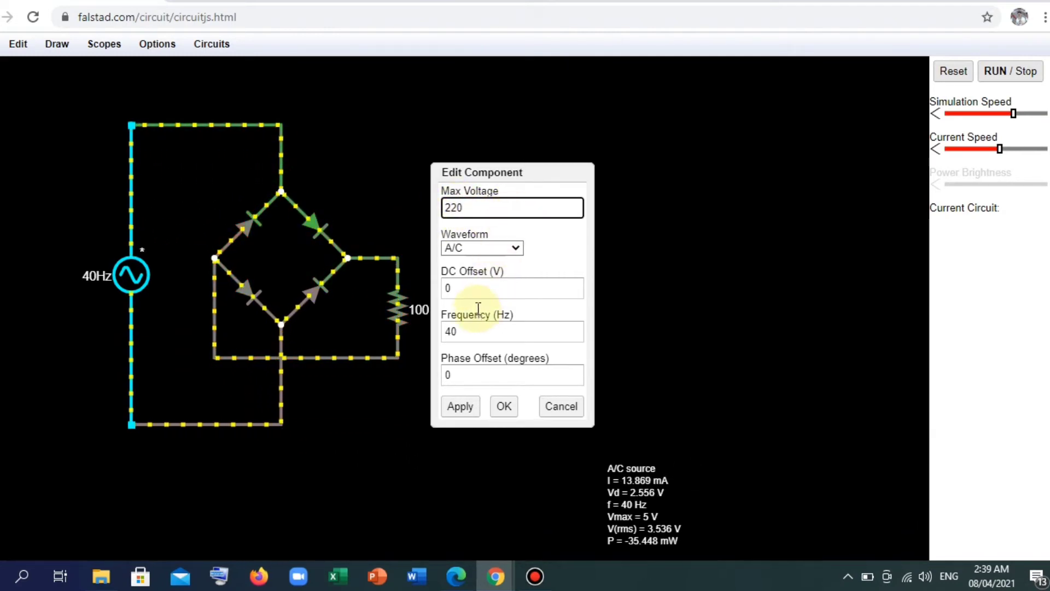
double_click(469, 331)
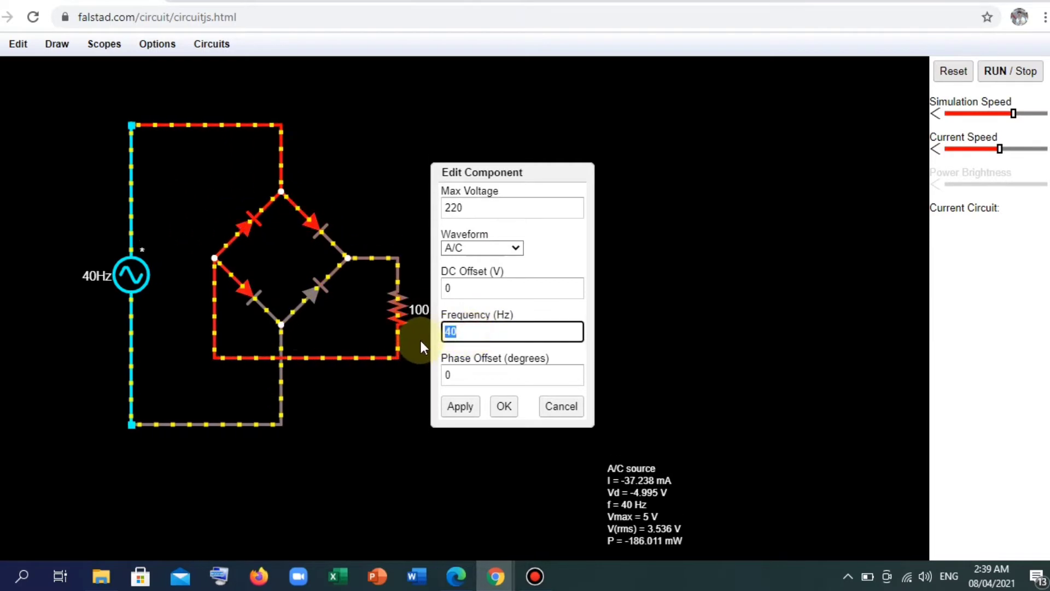
text(6)
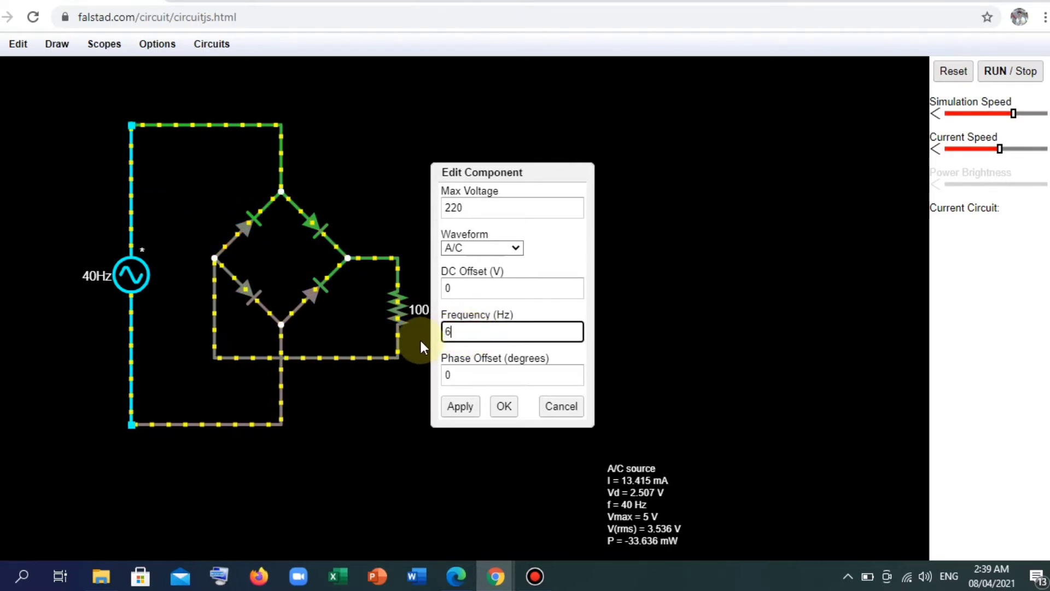
text(0)
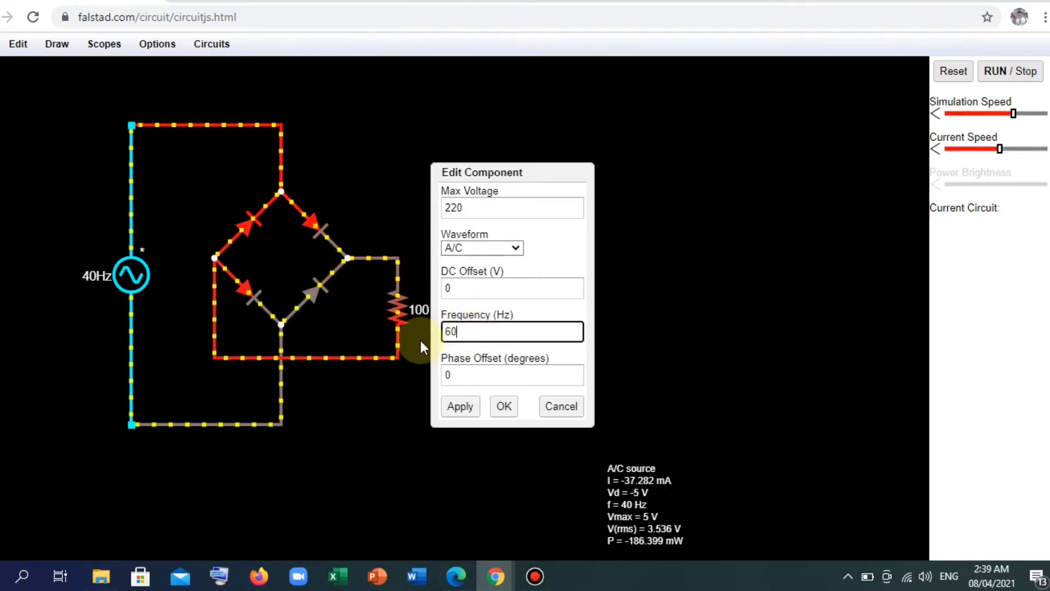
click(504, 407)
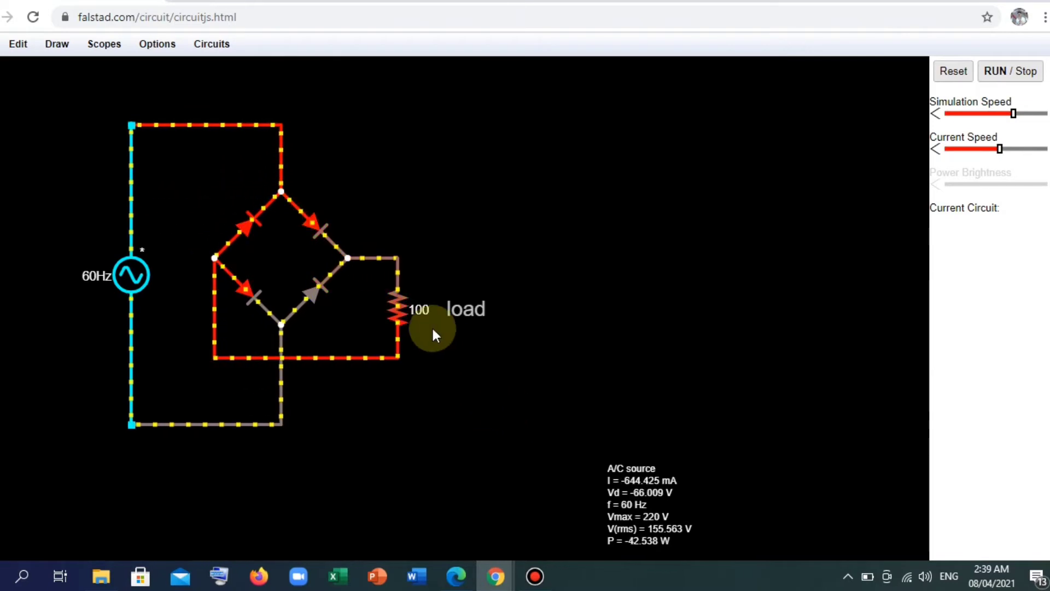
Step: Edit the load resistor's resistance to 500 Ω, correcting a mistyped 1000
right_click(405, 317)
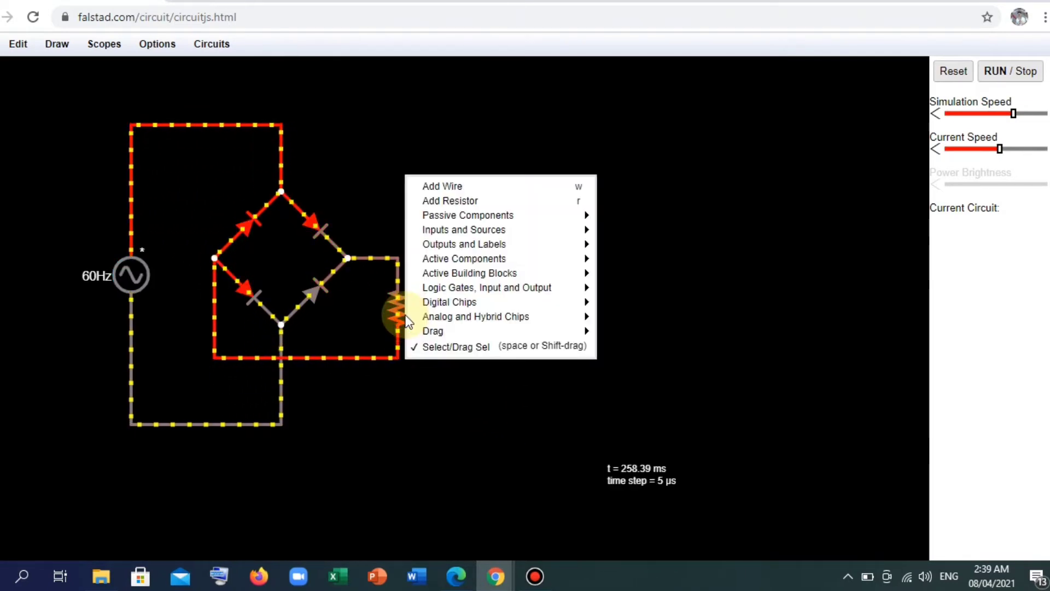
click(390, 303)
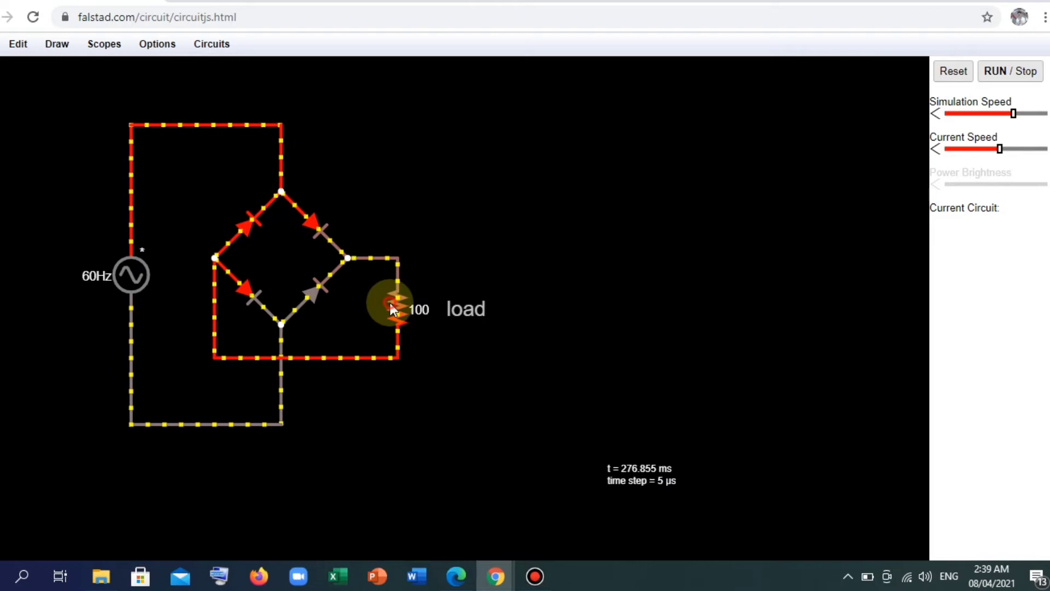
right_click(389, 303)
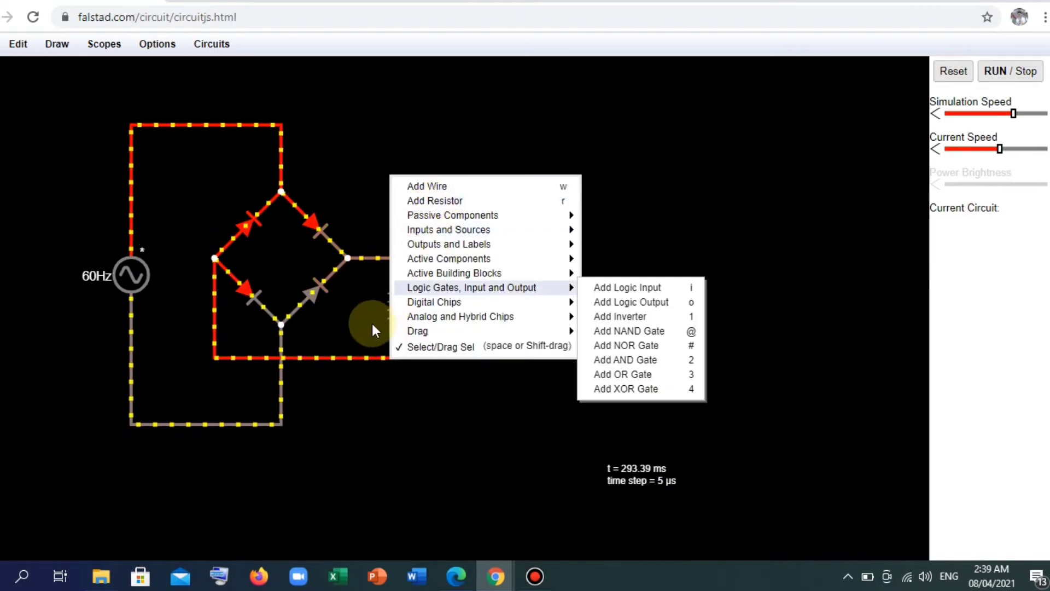
click(371, 323)
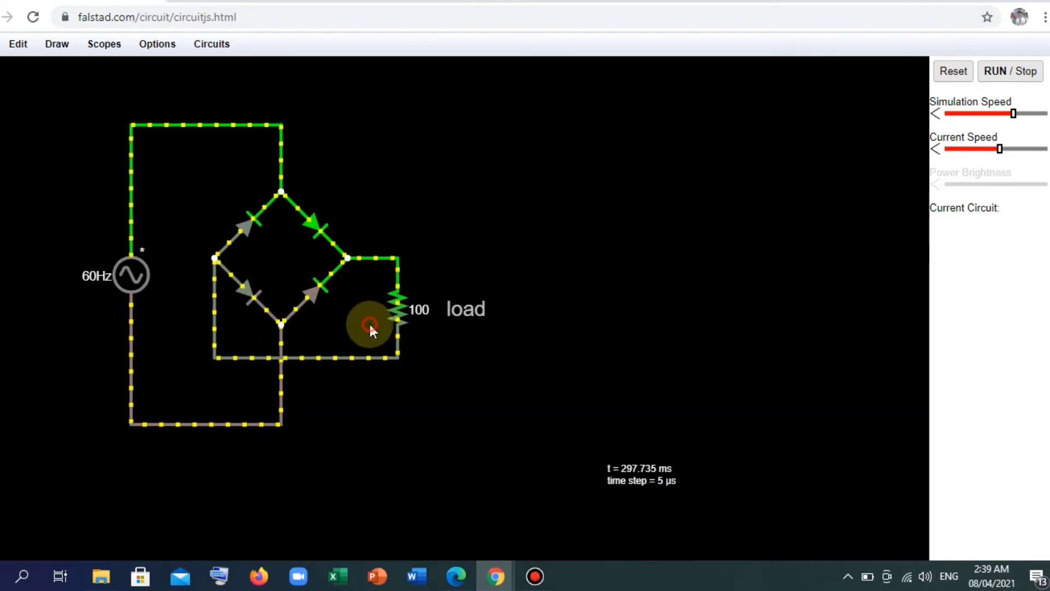
right_click(398, 317)
click(430, 326)
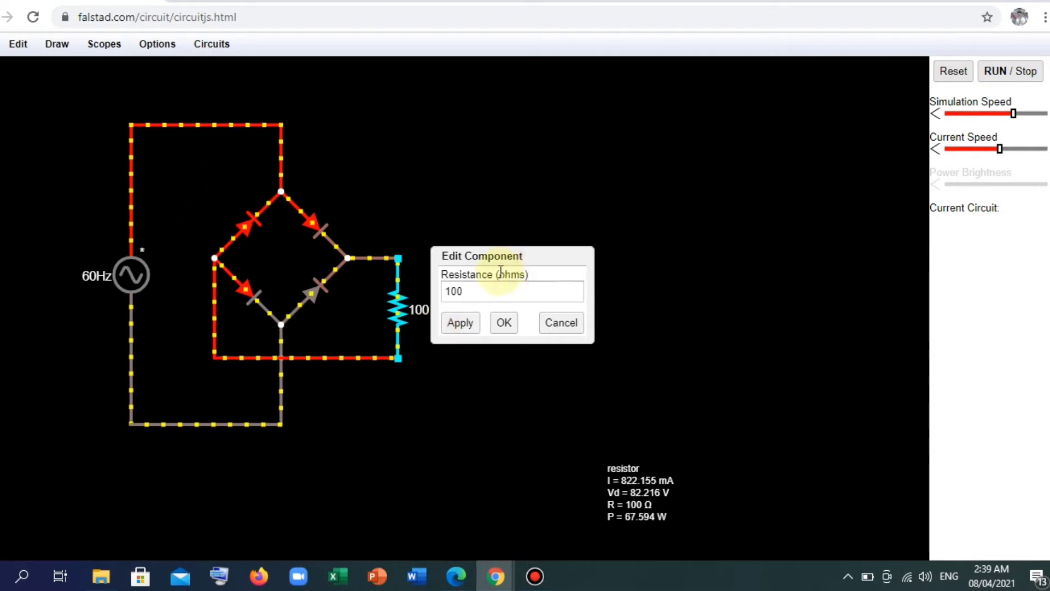
double_click(485, 290)
text(1)
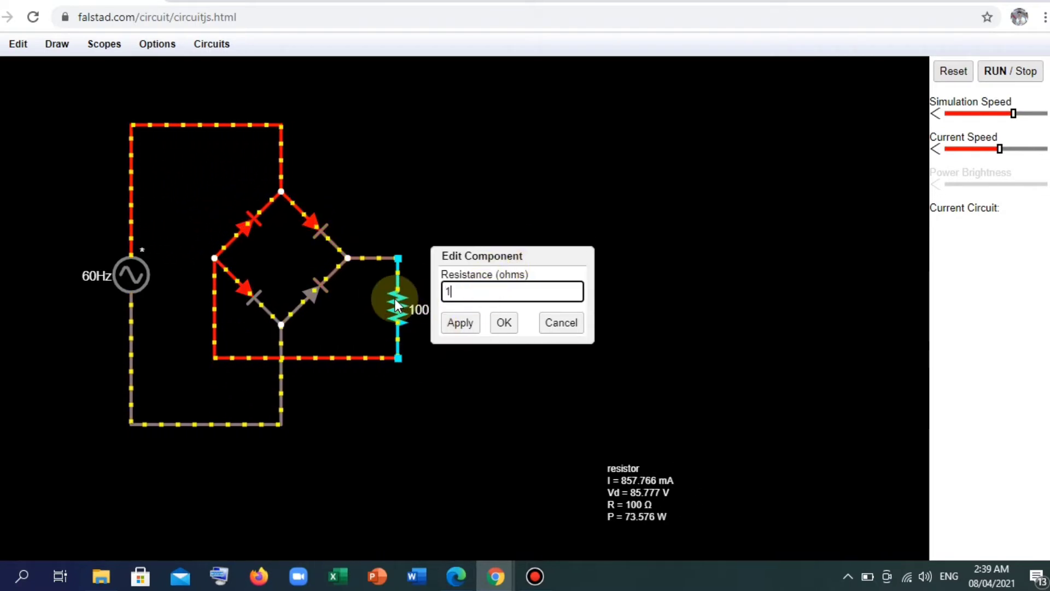
text(000)
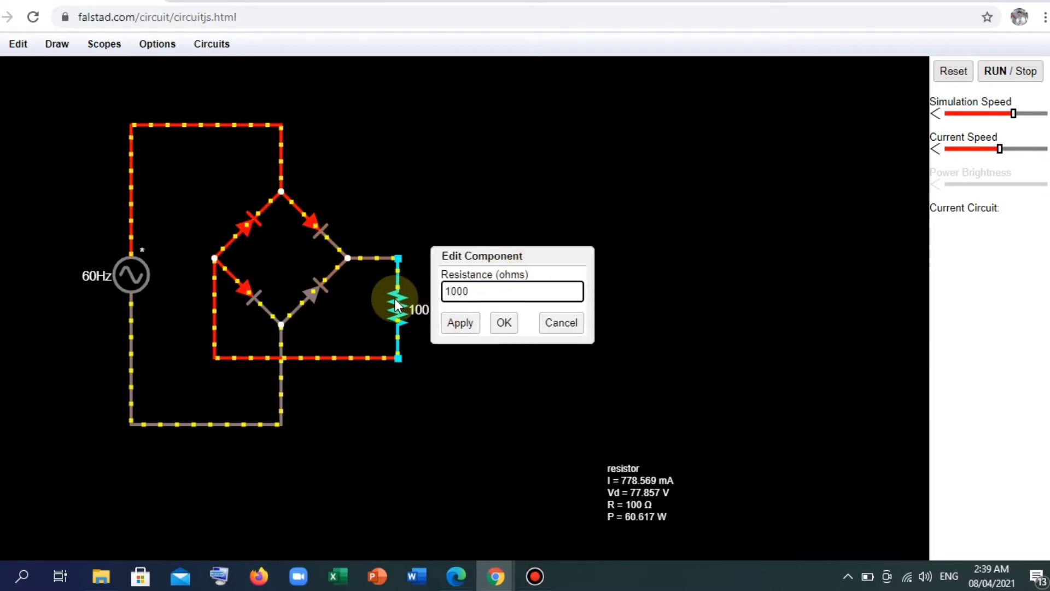
key(BackSpace)
key(BackSpace)
key(BackSpace)
key(BackSpace)
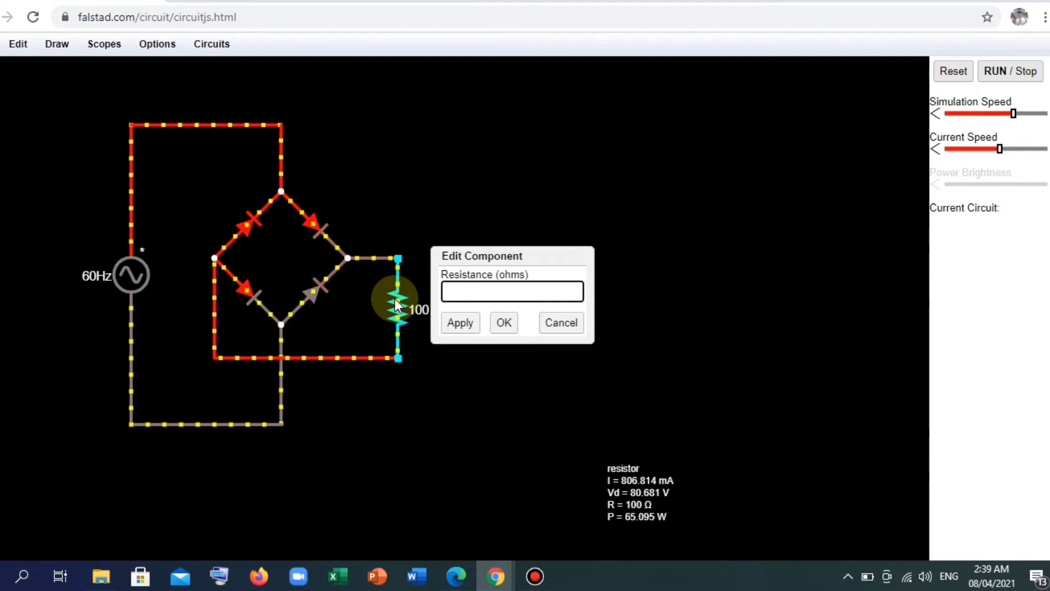
text(500)
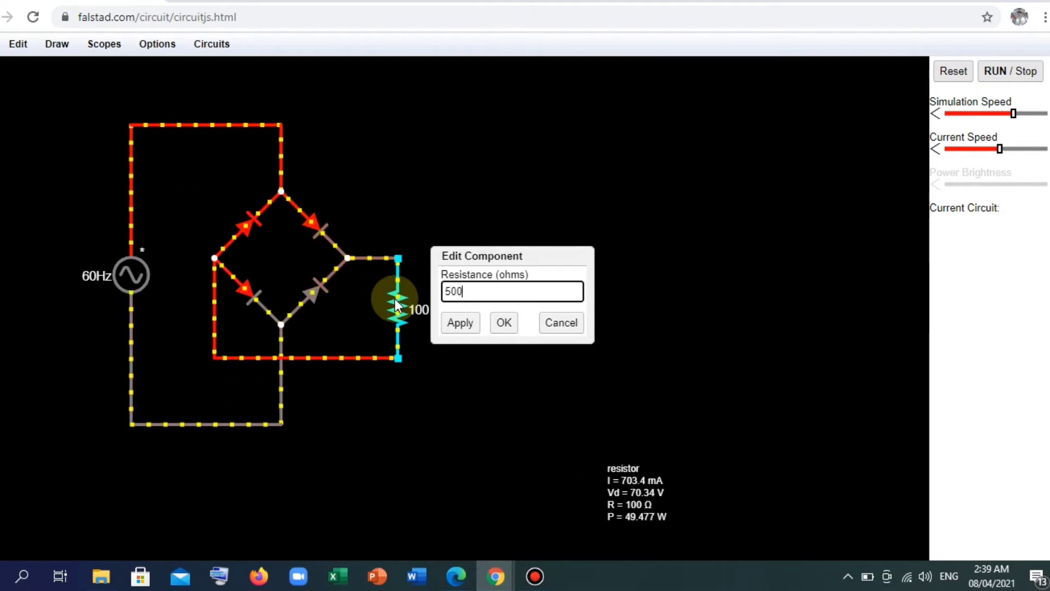
click(506, 324)
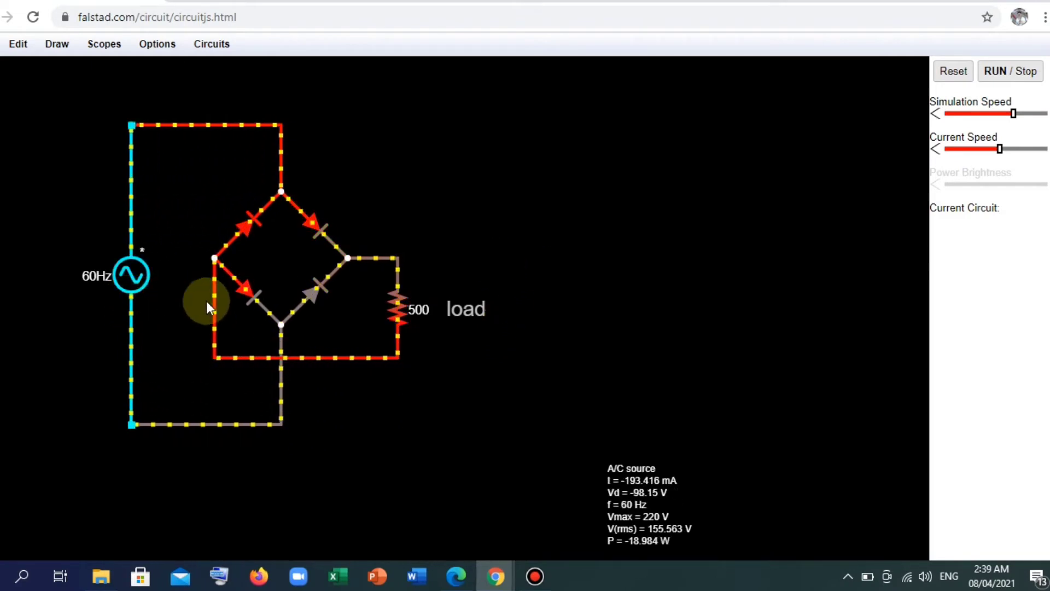
Step: Plot the A/C source's voltage in a new scope from its right-click menu
right_click(130, 320)
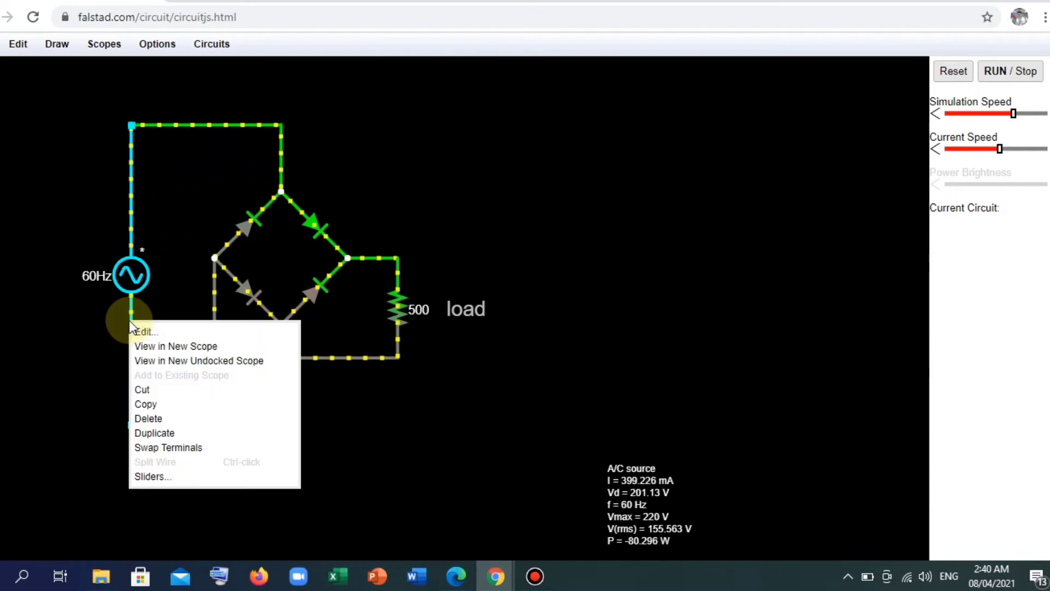
click(158, 345)
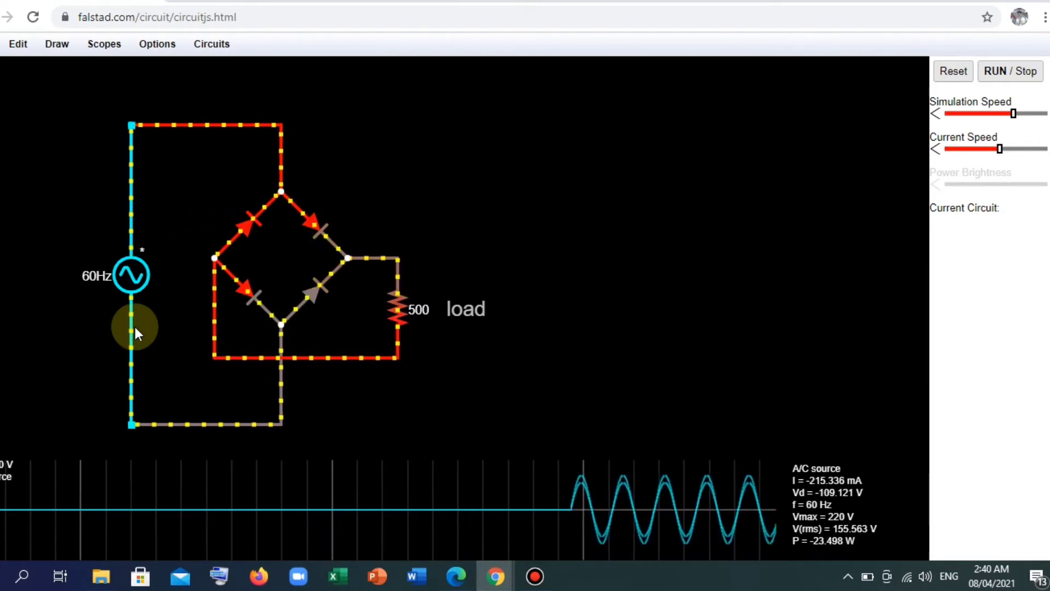
Step: Plot the 500 Ω load resistor's voltage in a second scope via View in New Scope
mouse_move(387, 310)
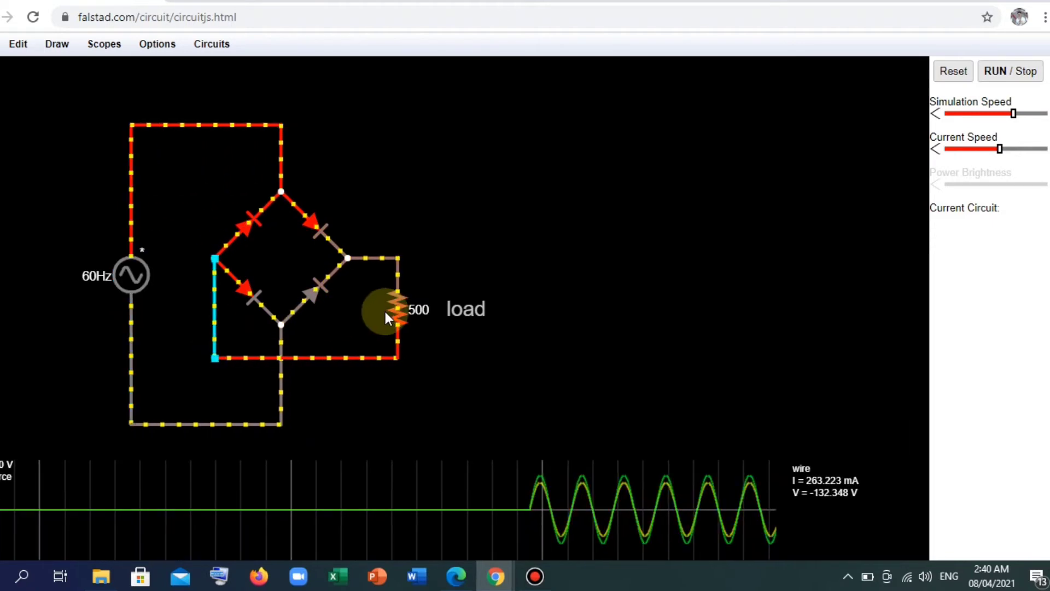
right_click(395, 307)
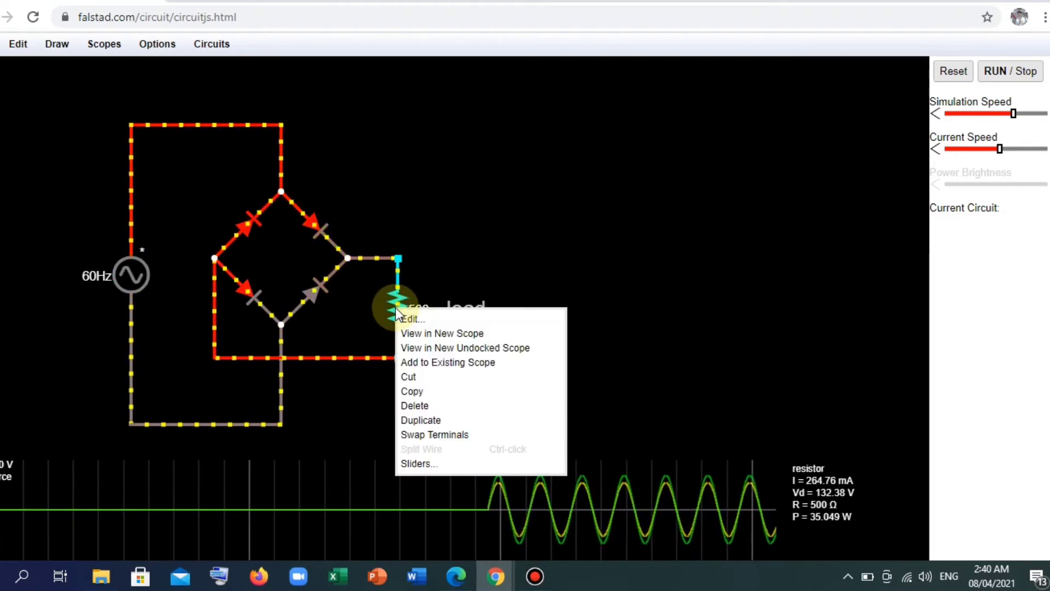
click(410, 332)
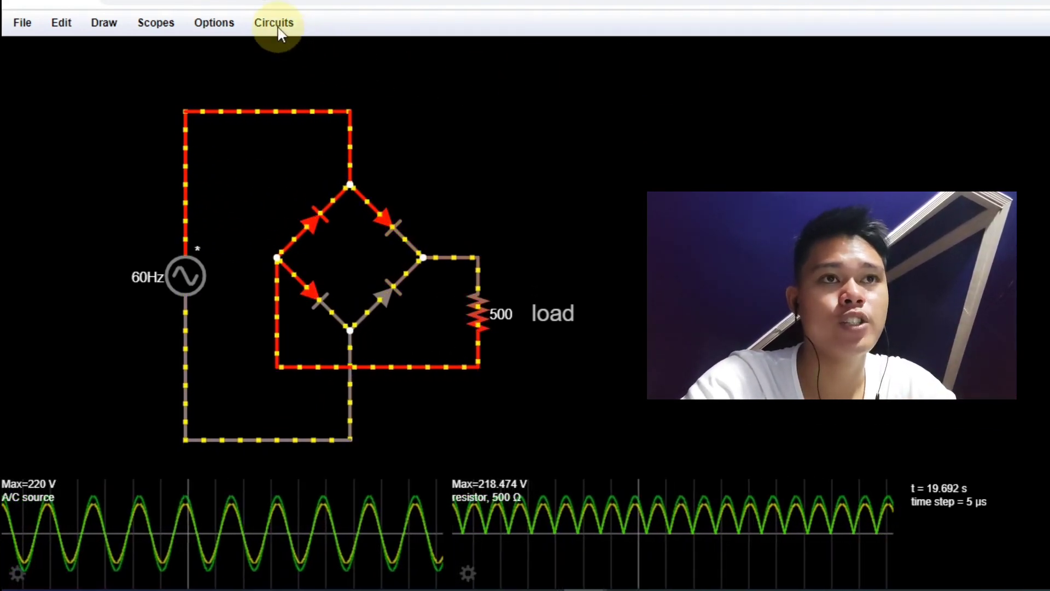
click(277, 24)
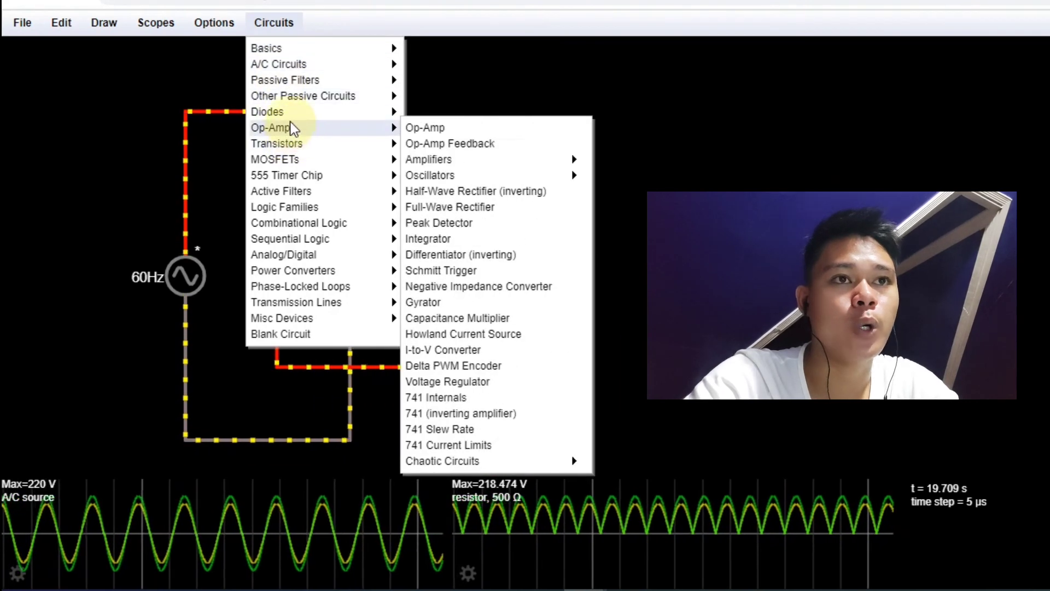
mouse_move(294, 112)
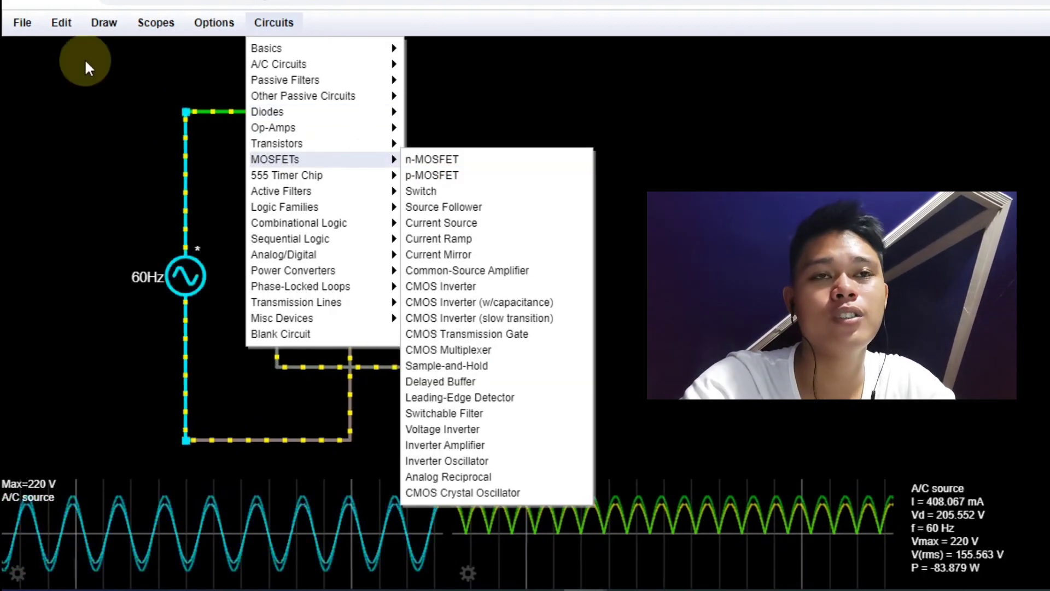
click(104, 22)
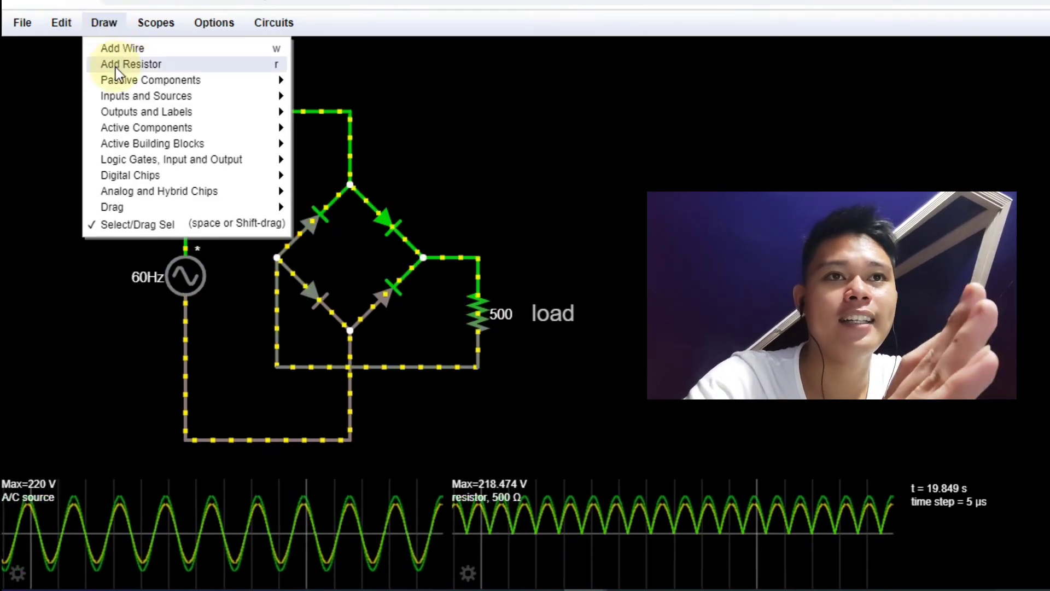
click(109, 304)
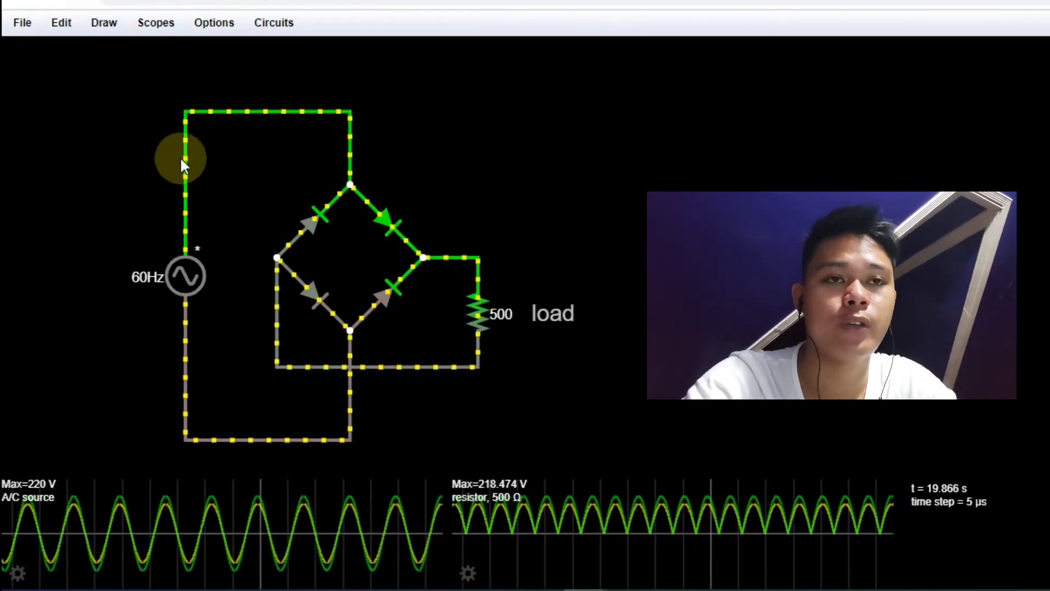